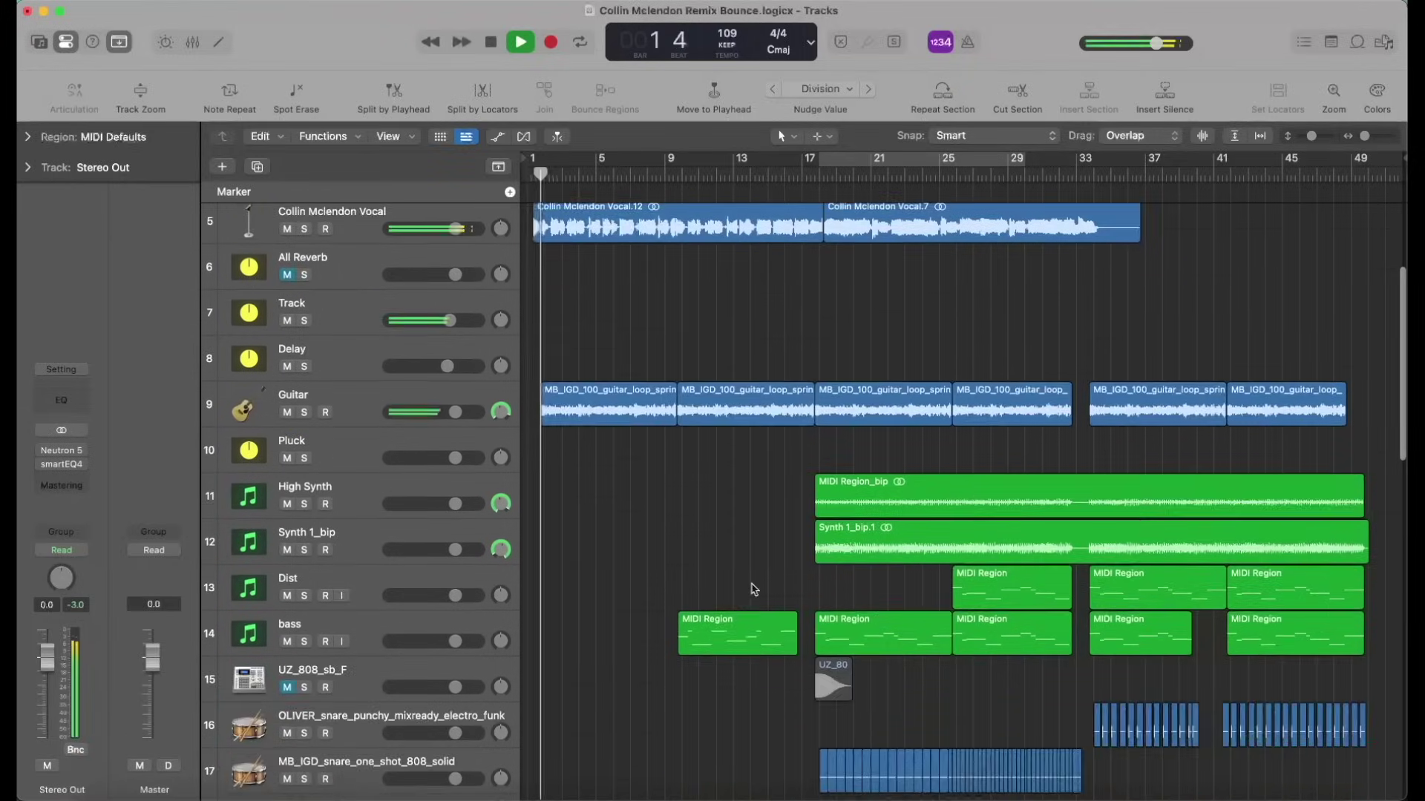
Step: Select the bass track and zoom vertically so all 39 remix tracks fit, then deselect regions
{"action": "scroll", "coordinate": [754, 589], "scroll_direction": "up", "scroll_amount": 10}
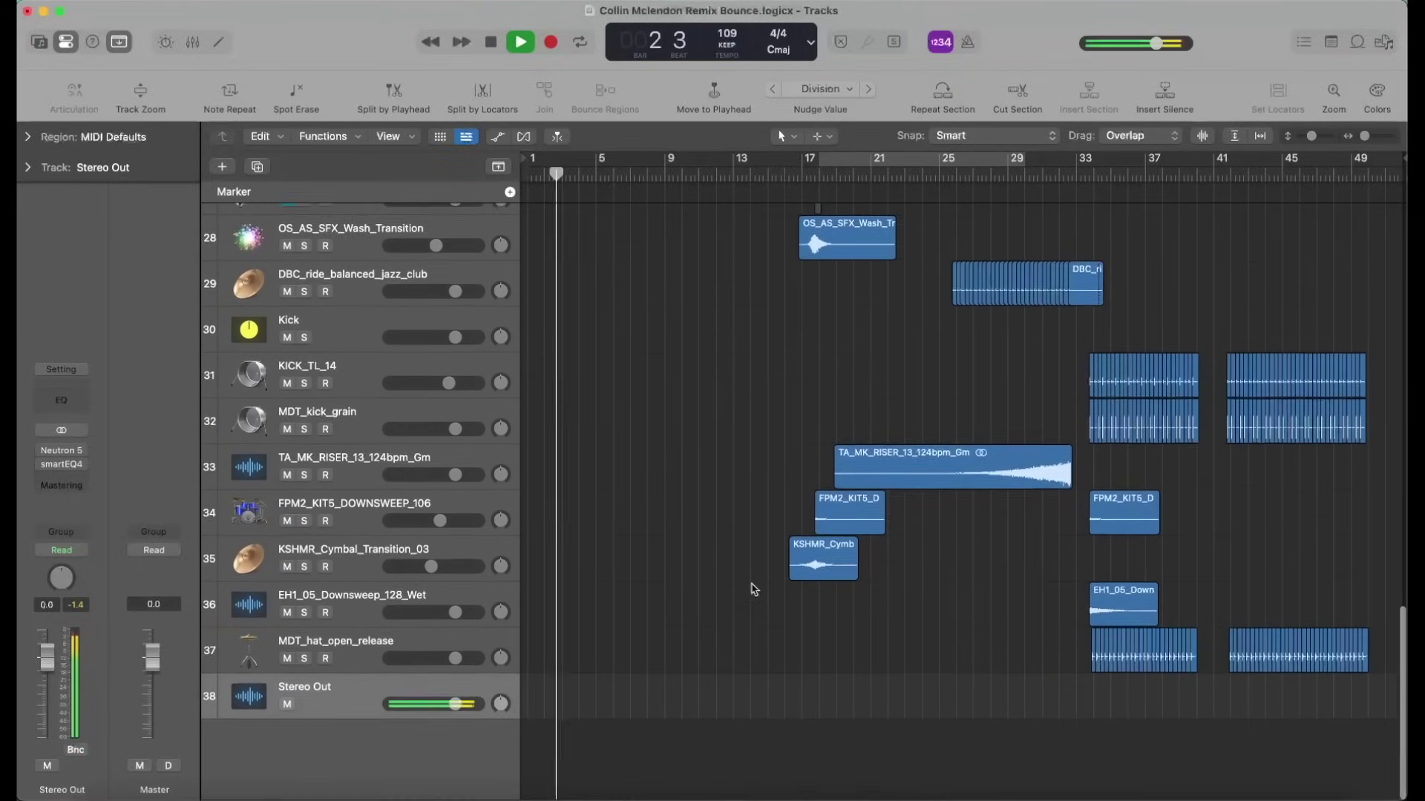
{"action": "scroll", "coordinate": [668, 623], "scroll_direction": "up", "scroll_amount": 18}
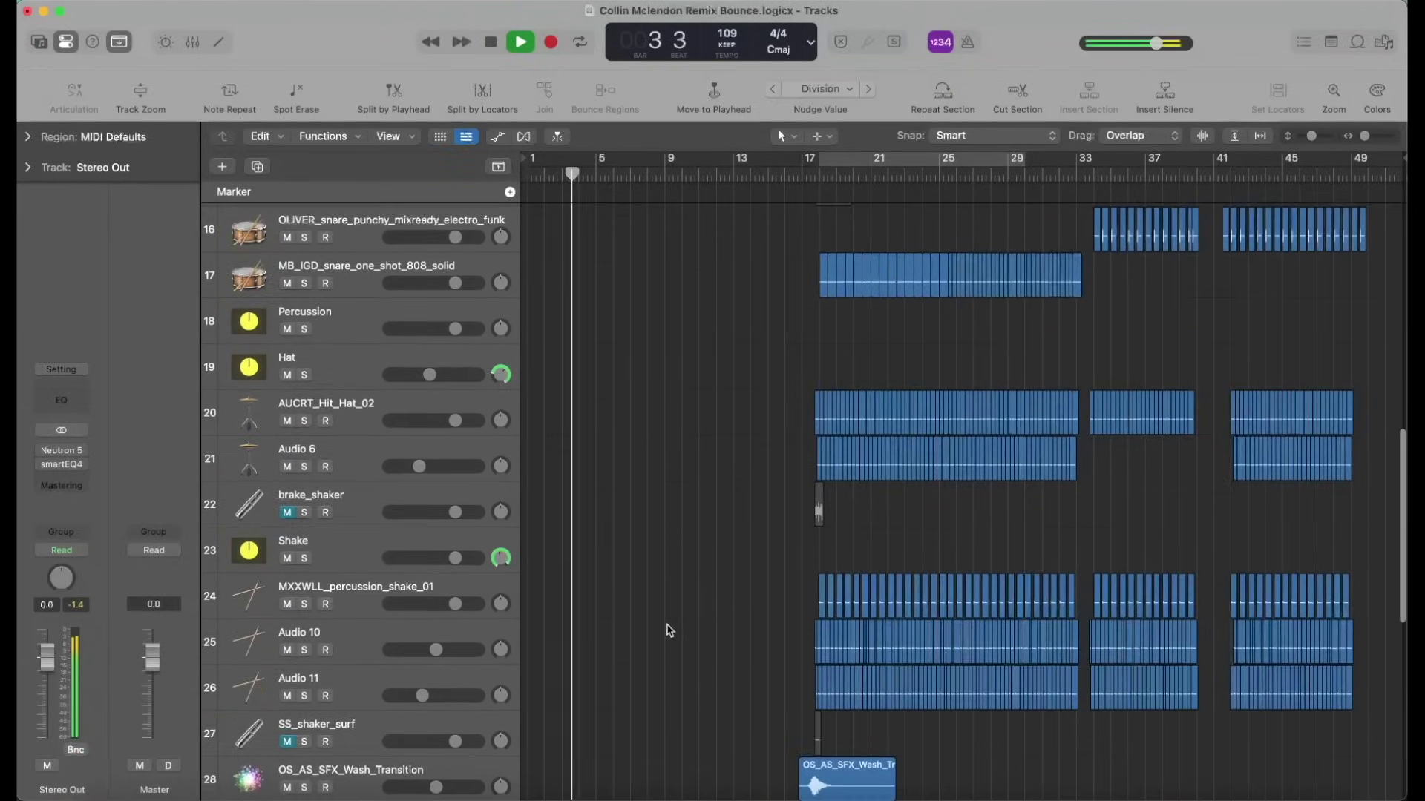
{"action": "scroll", "coordinate": [765, 619], "scroll_direction": "up", "scroll_amount": 2}
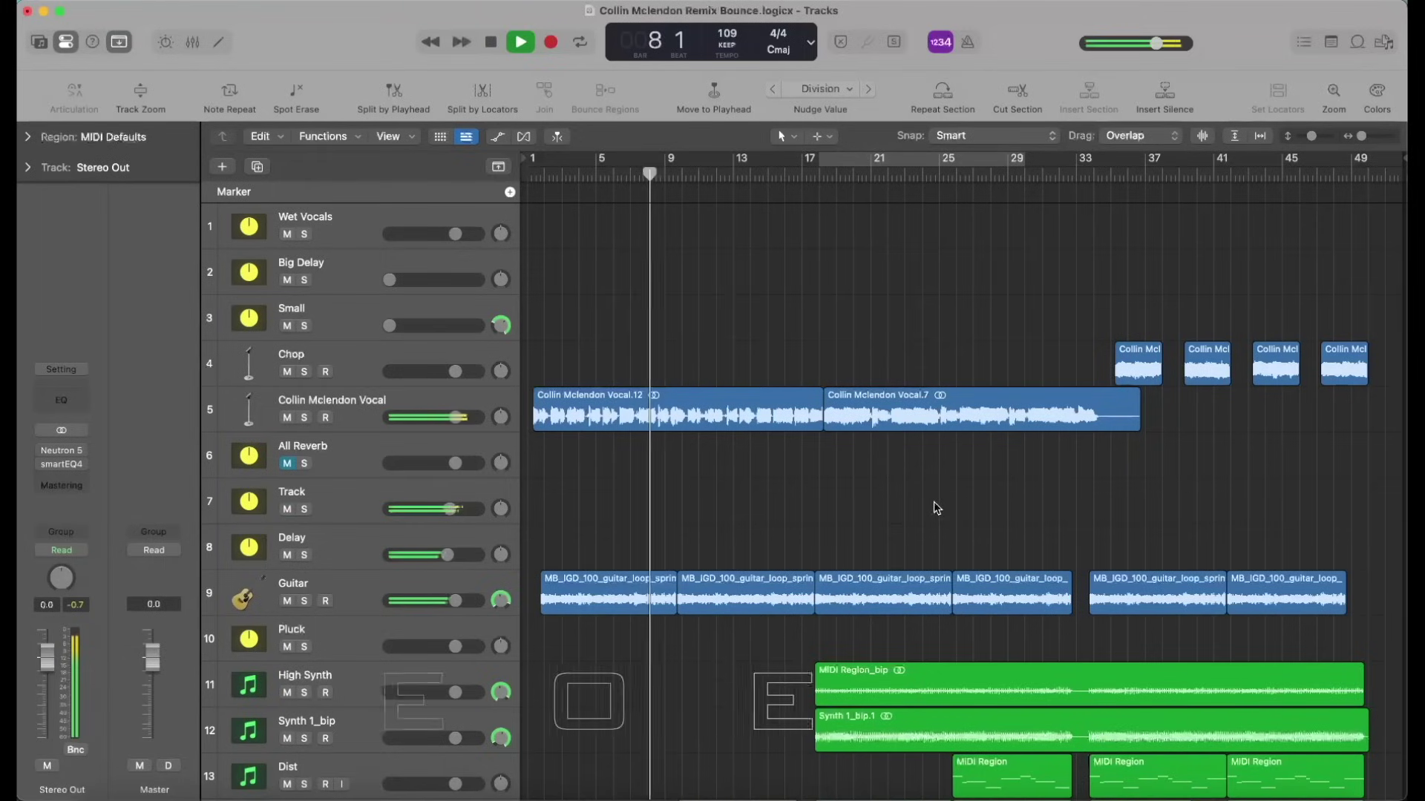
{"action": "scroll", "coordinate": [744, 601], "scroll_direction": "down", "scroll_amount": 3}
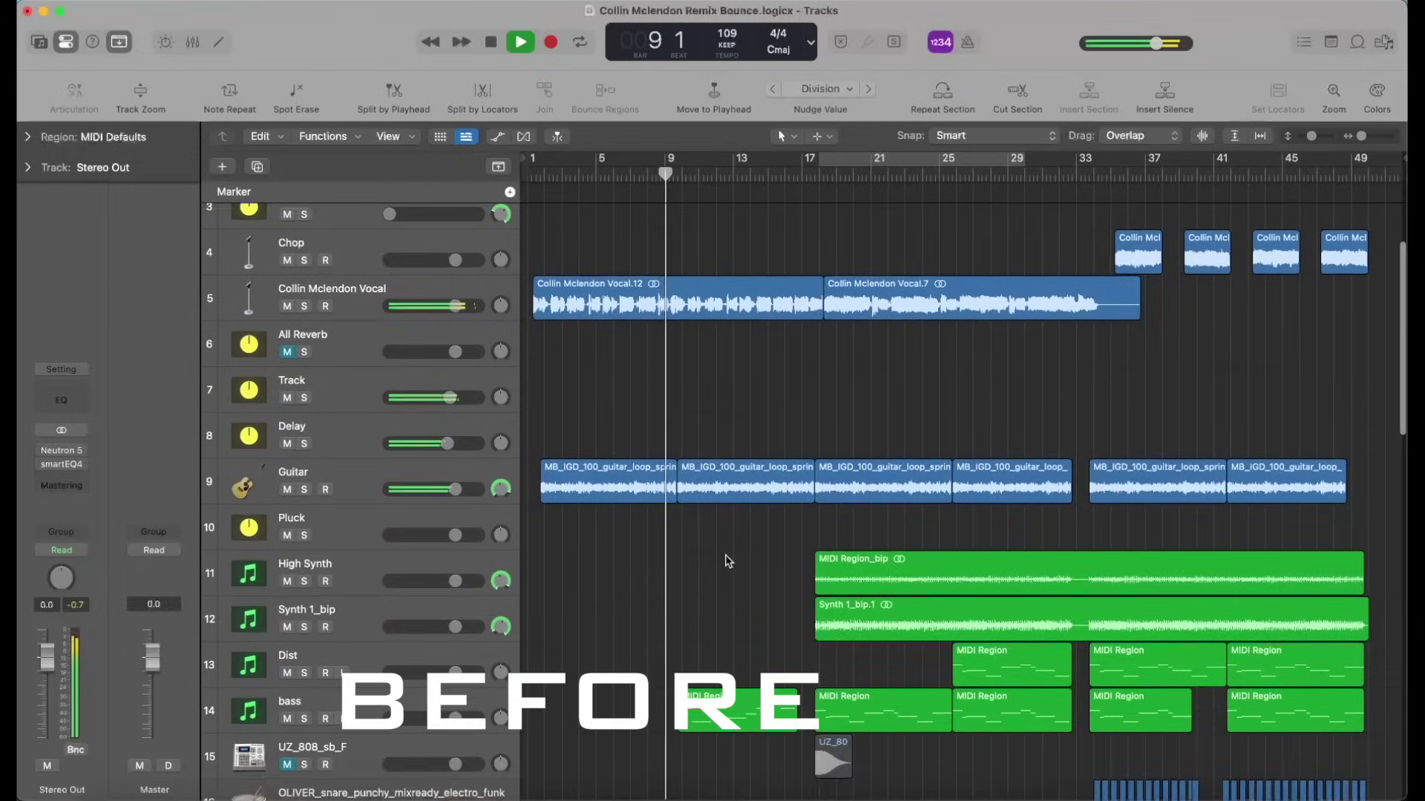
{"action": "scroll", "coordinate": [743, 601], "scroll_direction": "down", "scroll_amount": 1}
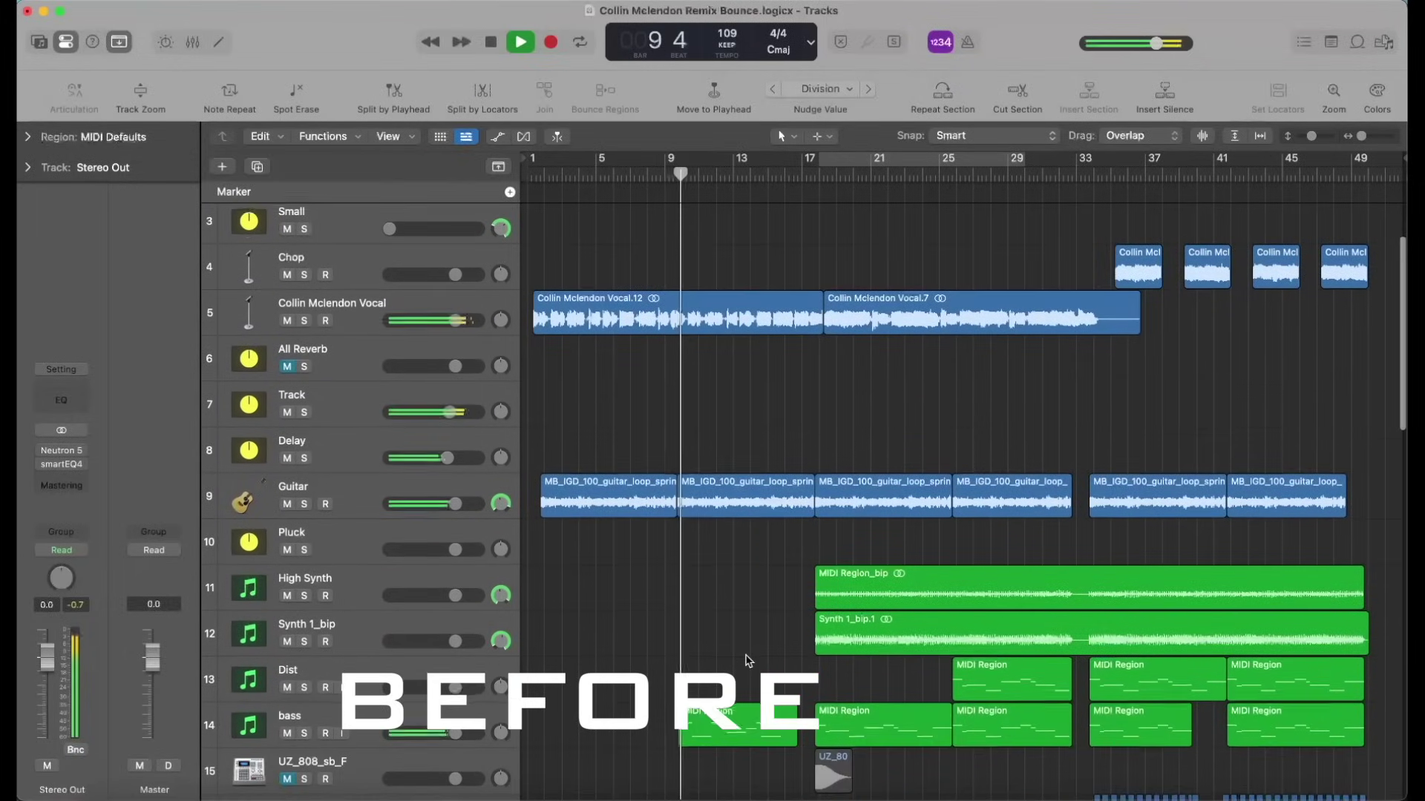
{"action": "scroll", "coordinate": [744, 631], "scroll_direction": "down", "scroll_amount": 2}
{"action": "left_click", "coordinate": [455, 663]}
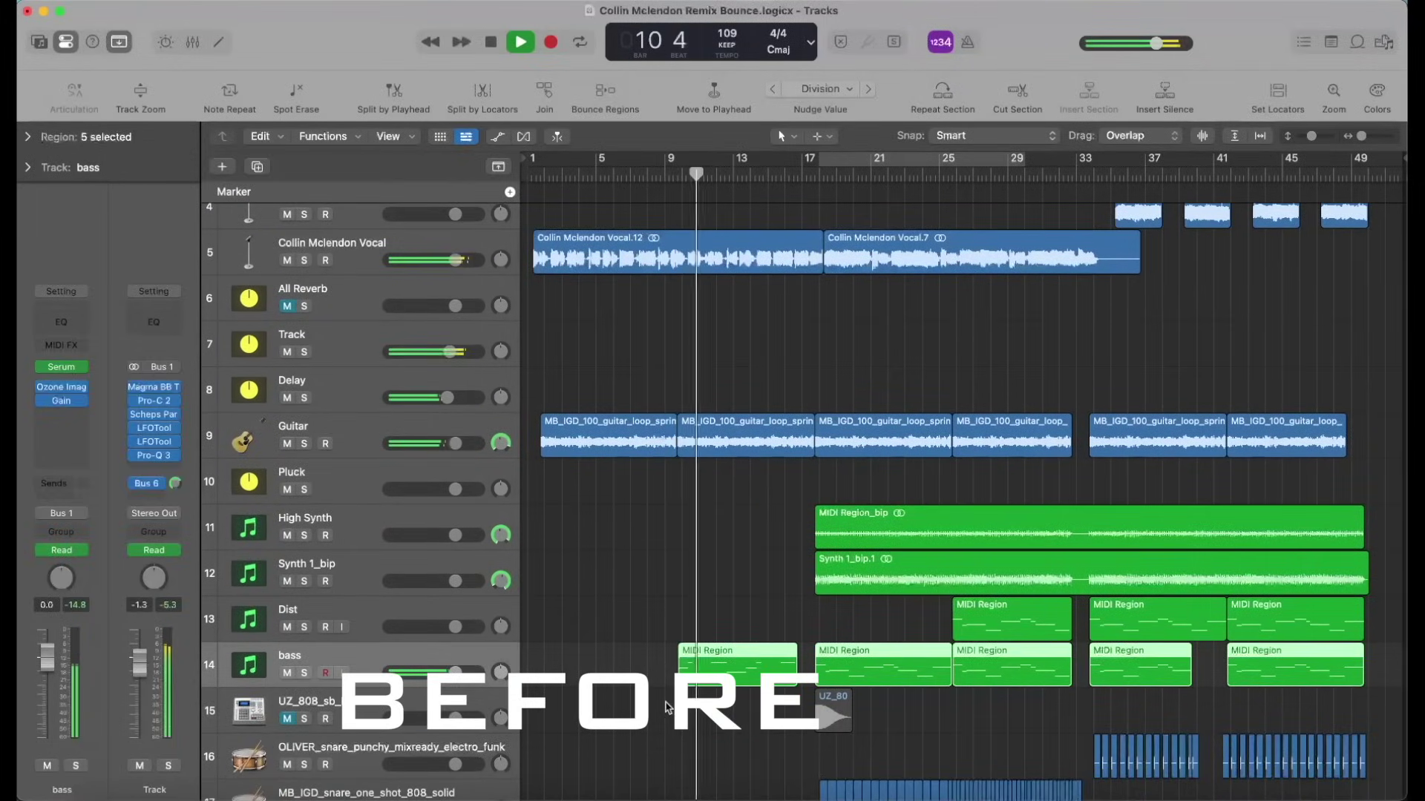
{"action": "key", "text": "super+Up"}
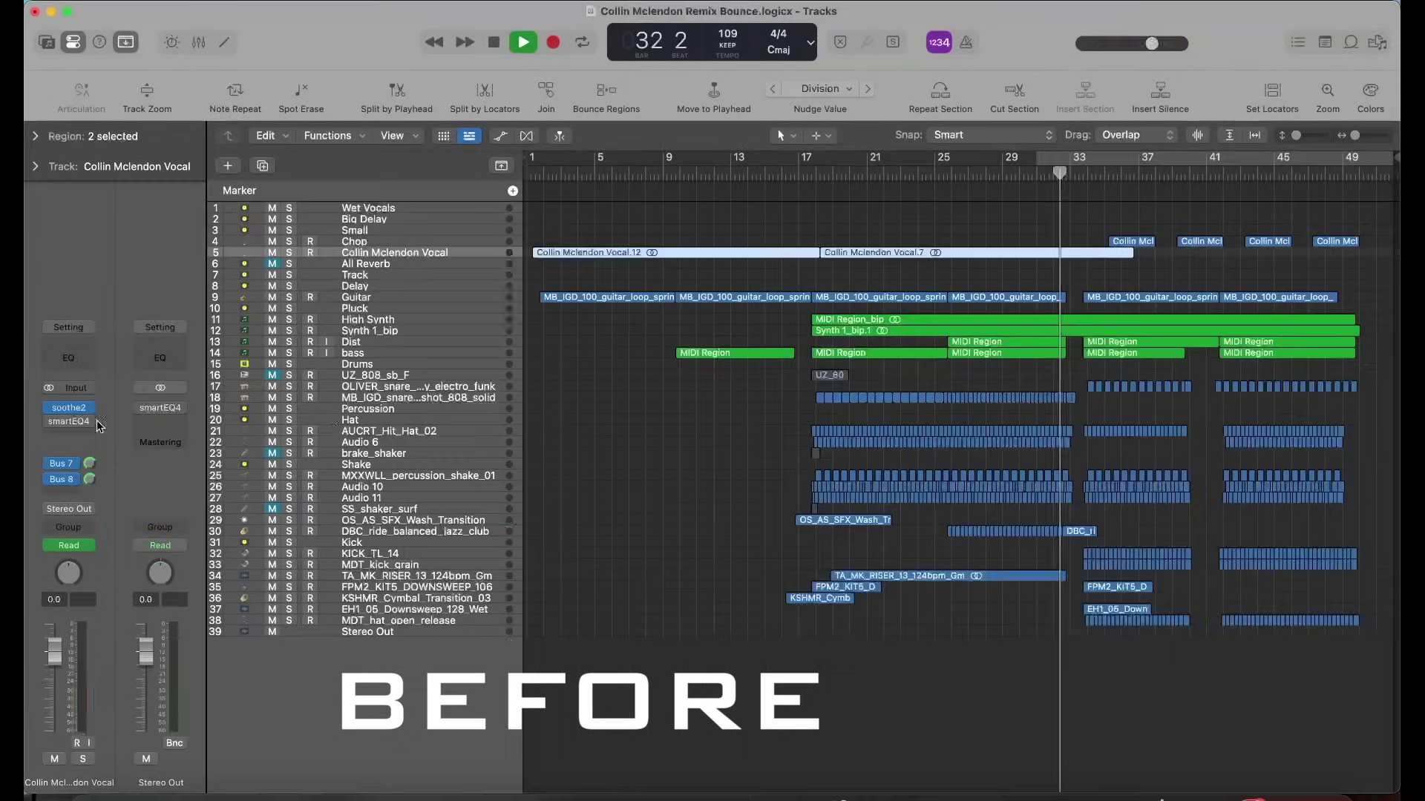
{"action": "left_click", "coordinate": [925, 713]}
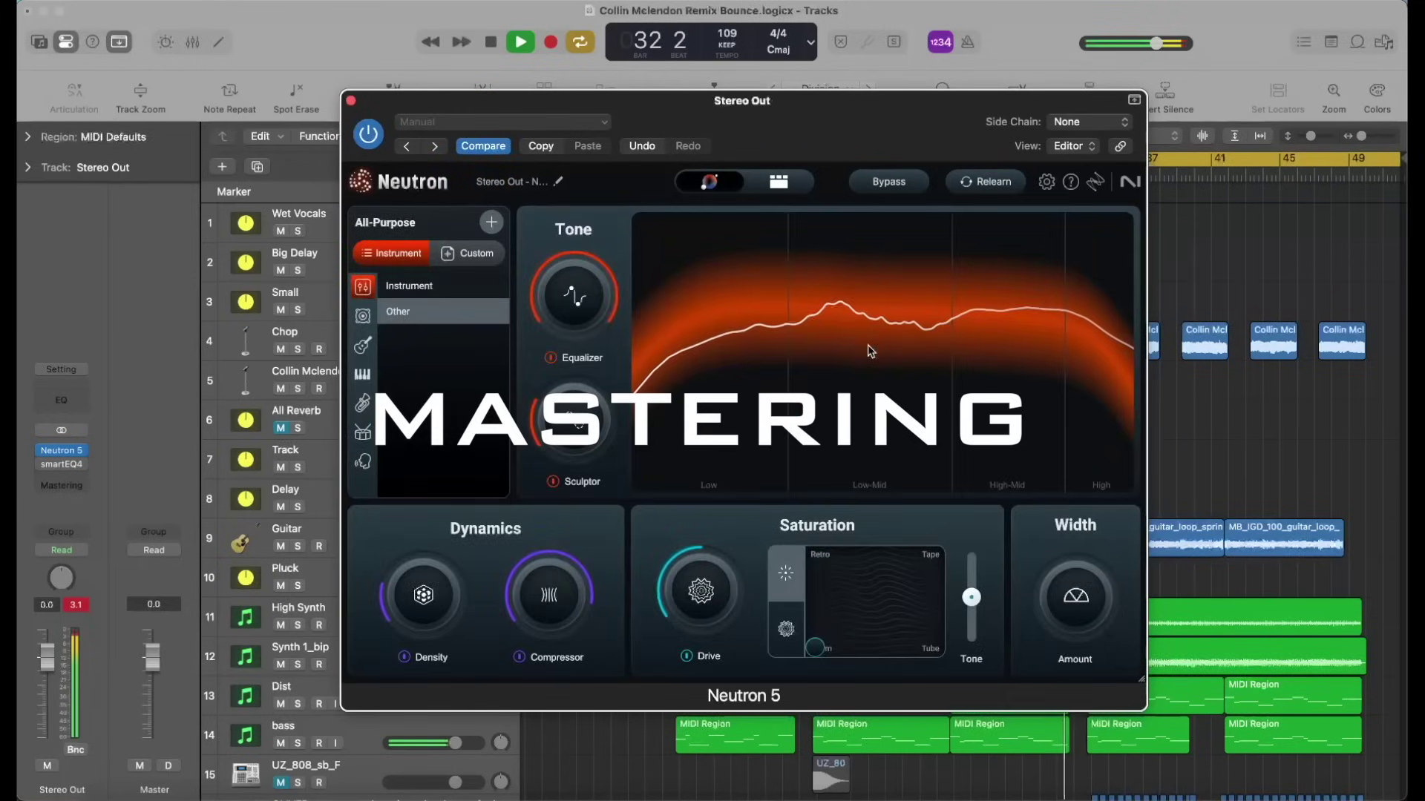
Step: Sweep Neutron 5's Equalizer tone amount down to zero and back up to a higher amount
{"action": "left_click_drag", "start_coordinate": [796, 129], "coordinate": [810, 125]}
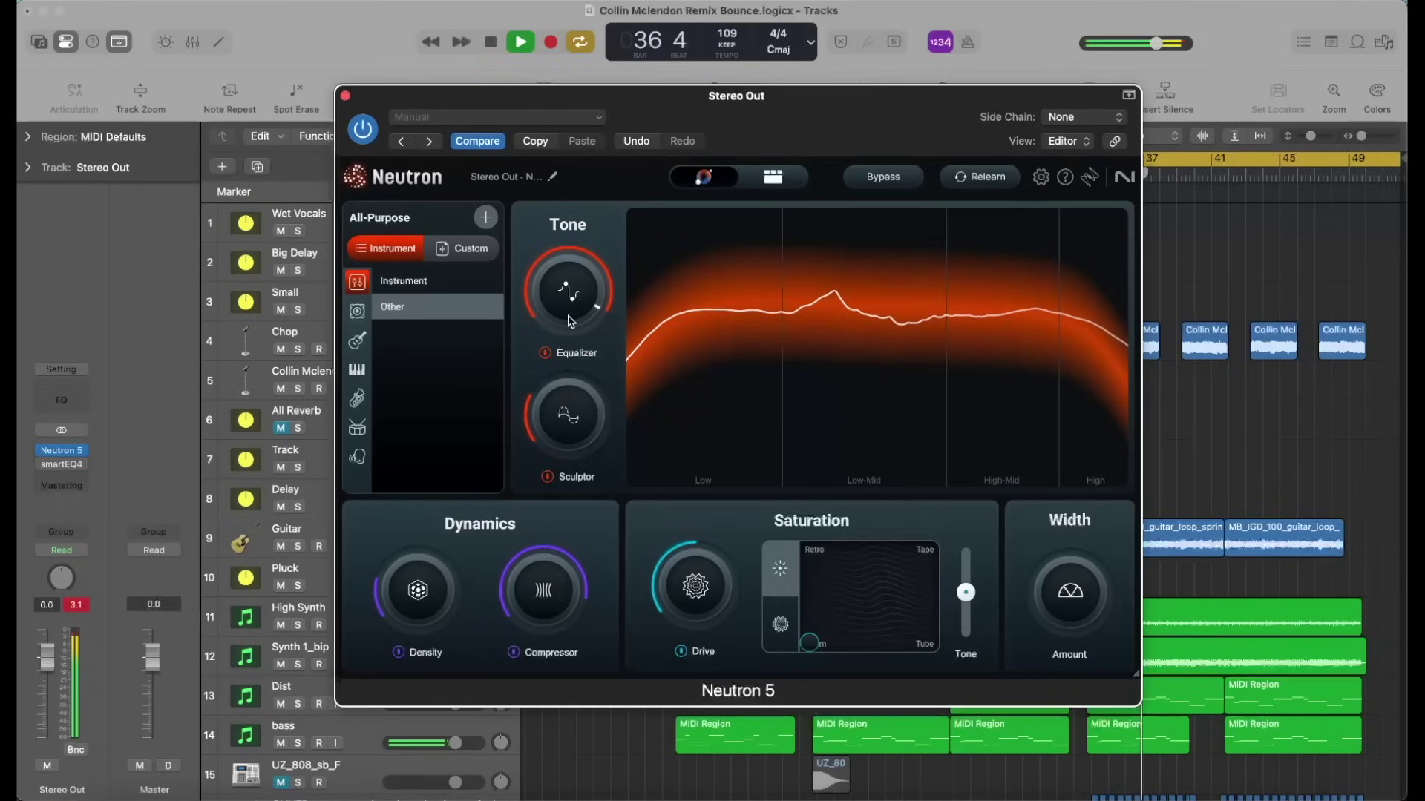
{"action": "left_click_drag", "start_coordinate": [570, 321], "coordinate": [594, 345]}
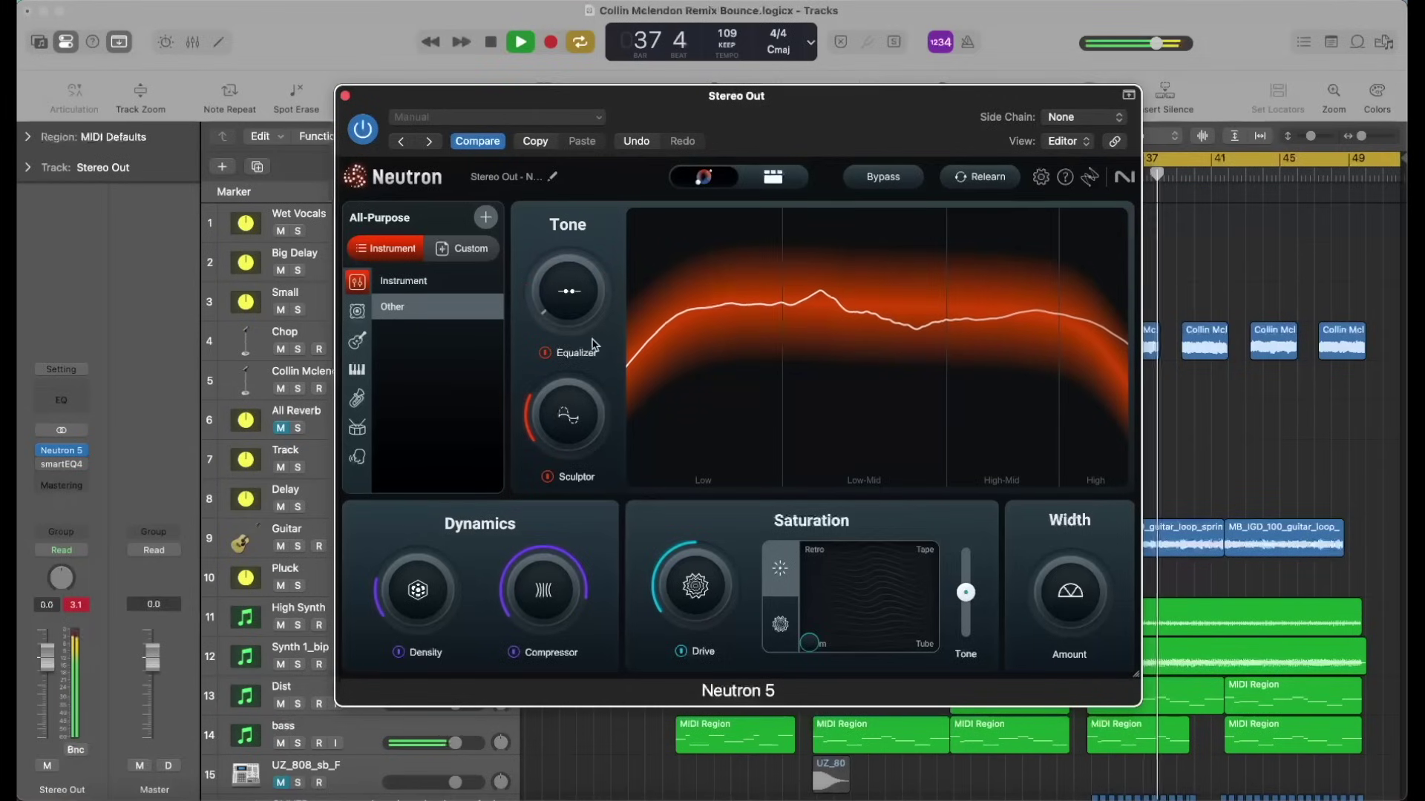
{"action": "left_click_drag", "start_coordinate": [573, 317], "coordinate": [578, 291]}
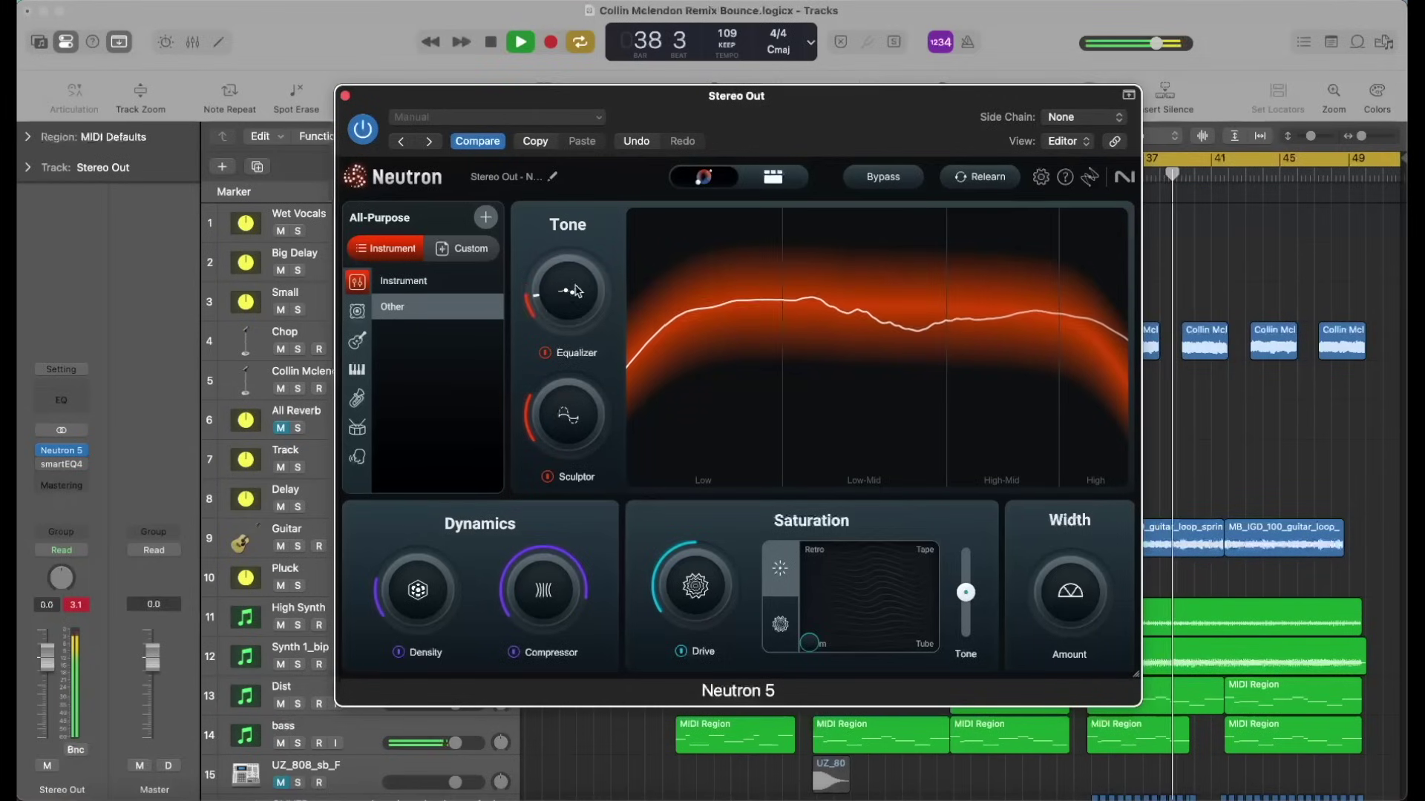
{"action": "left_click_drag", "start_coordinate": [594, 229], "coordinate": [599, 208]}
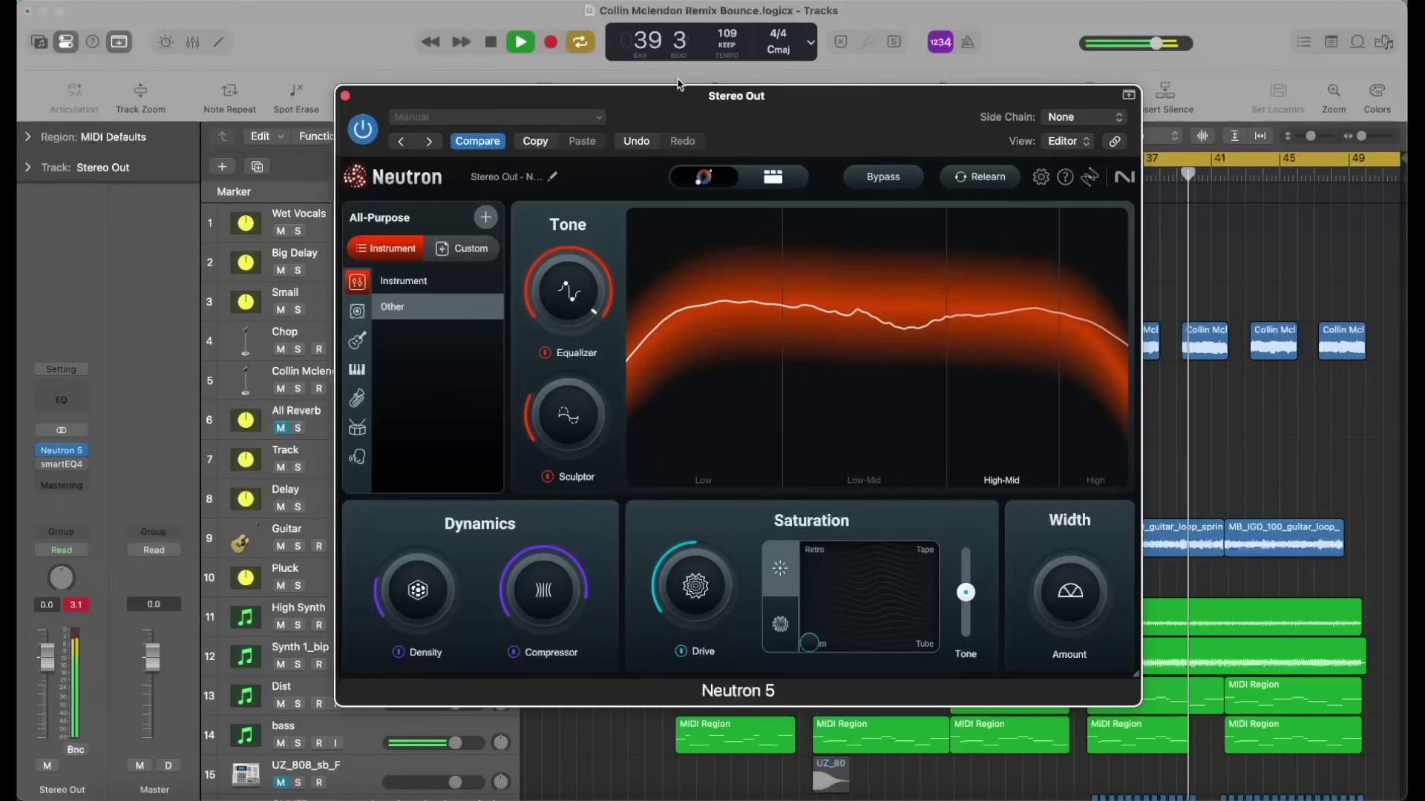
{"action": "left_click_drag", "start_coordinate": [567, 293], "coordinate": [525, 538]}
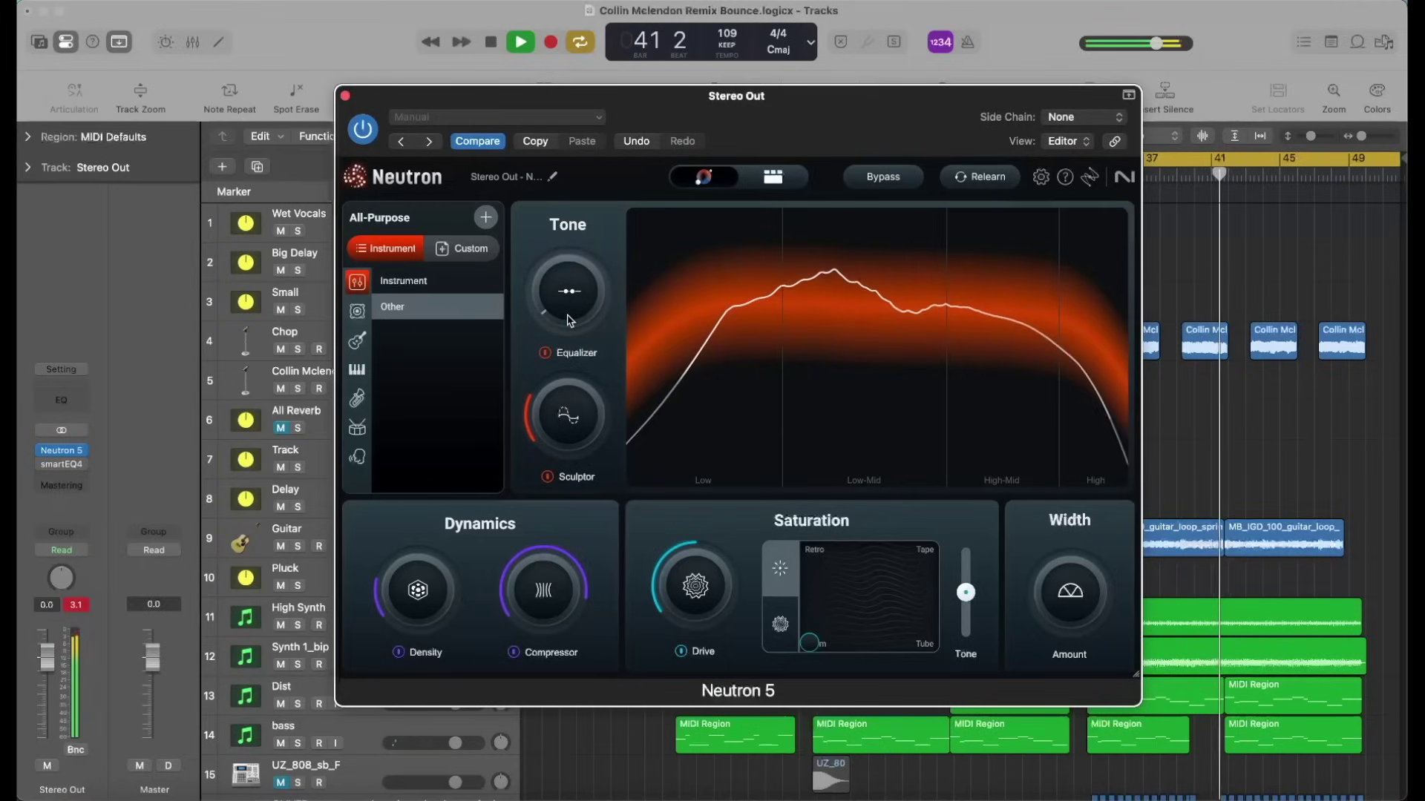
{"action": "left_click_drag", "start_coordinate": [569, 320], "coordinate": [577, 267]}
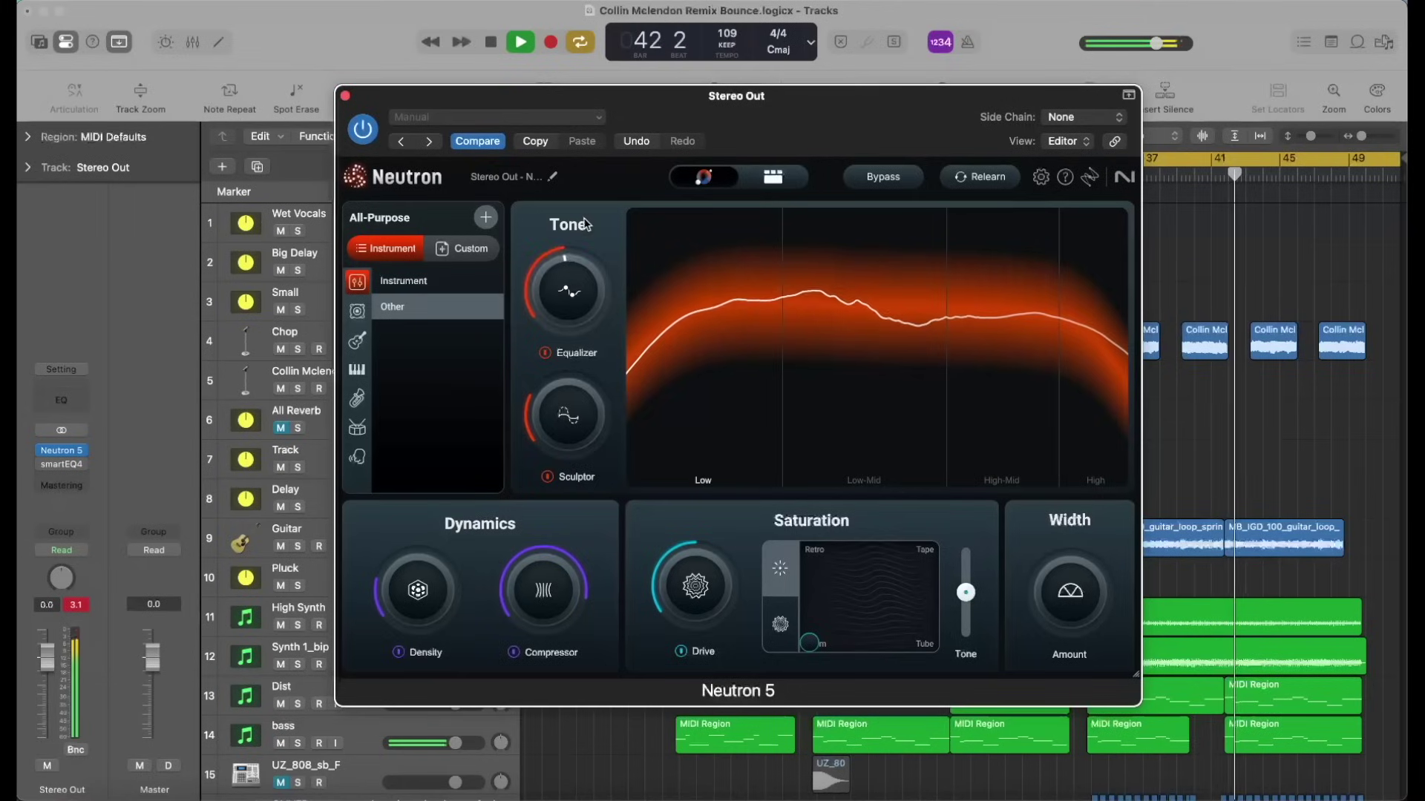
{"action": "left_click_drag", "start_coordinate": [594, 206], "coordinate": [665, 148]}
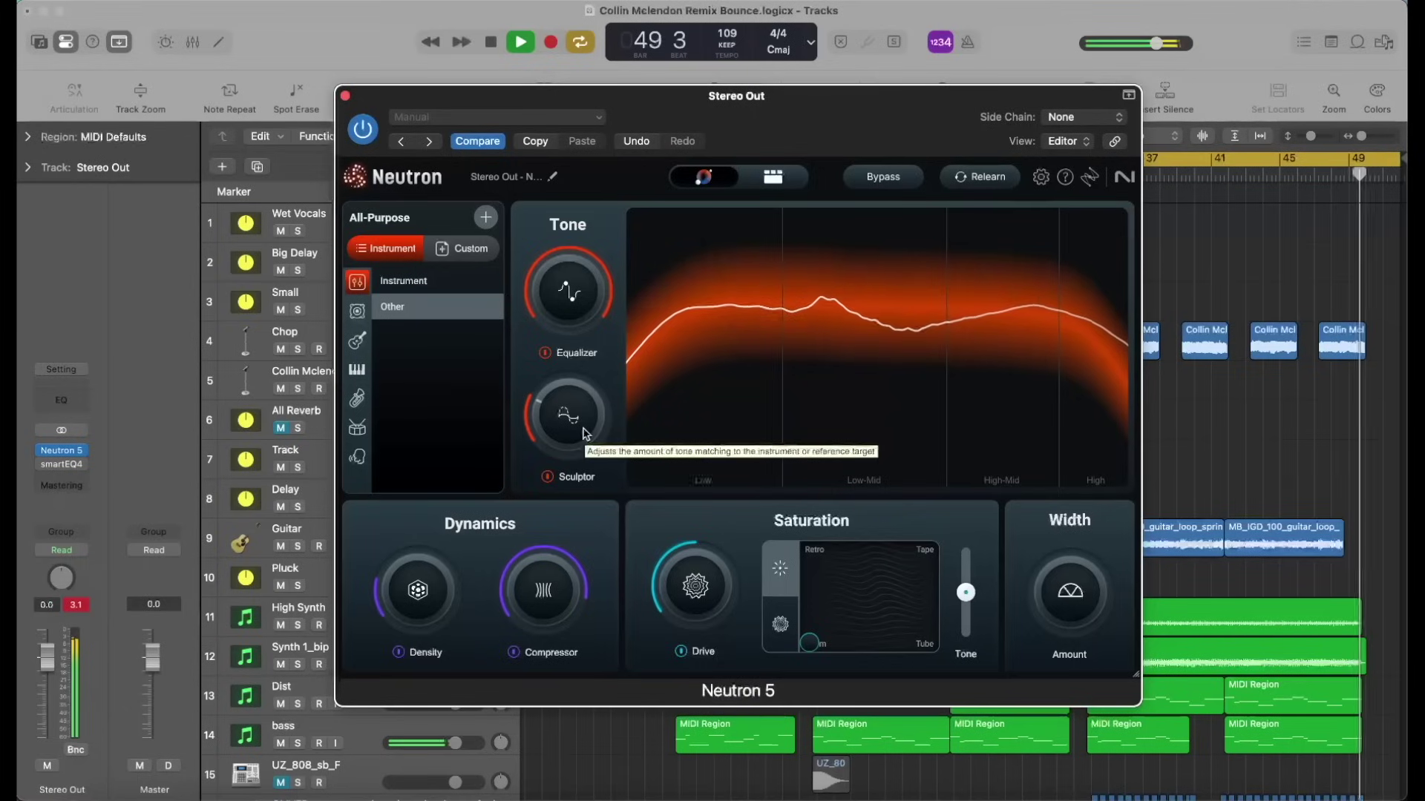
Step: Stop playback and reorder Neutron's modules, putting Exciter ahead of Density and Equalizer first
{"action": "key", "text": "space"}
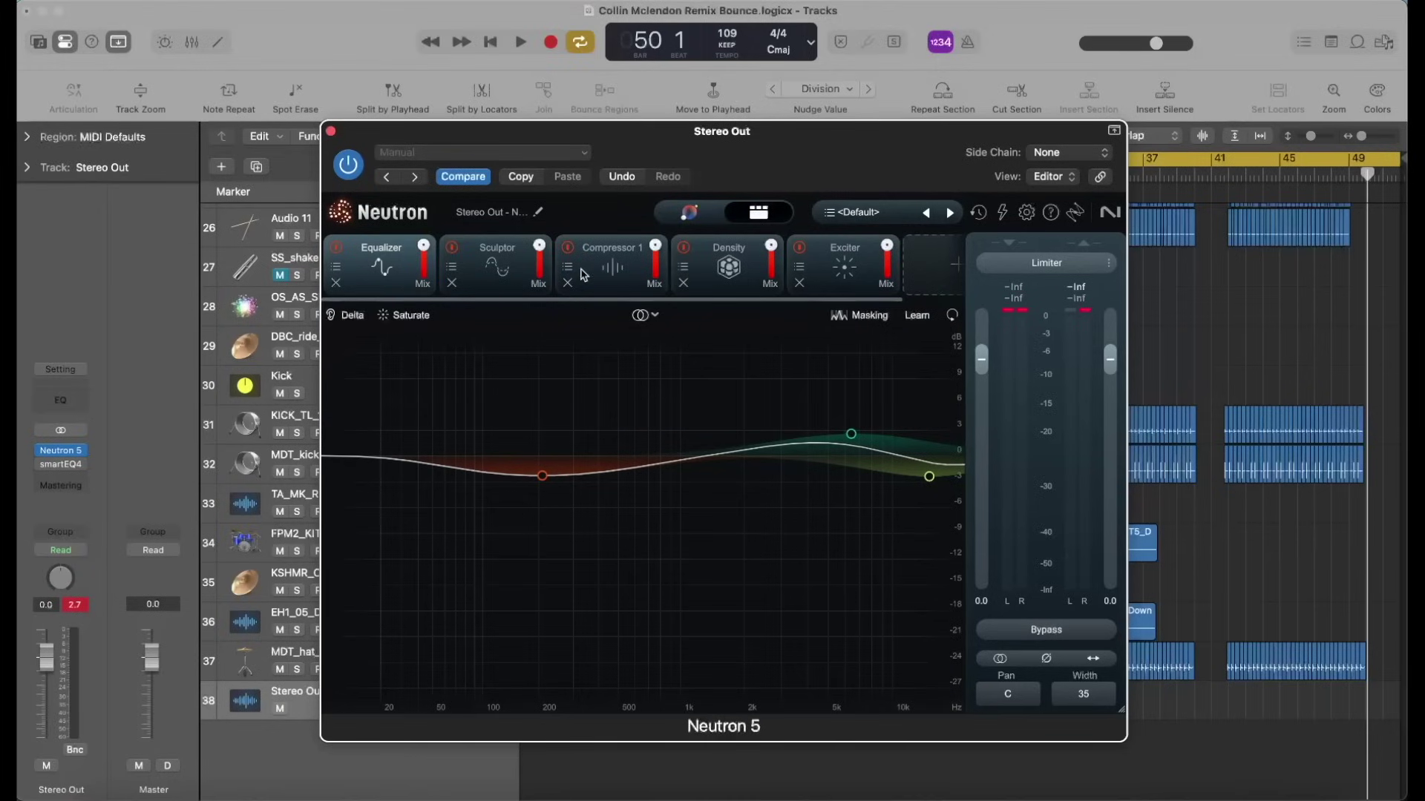
{"action": "left_click_drag", "start_coordinate": [497, 266], "coordinate": [409, 271]}
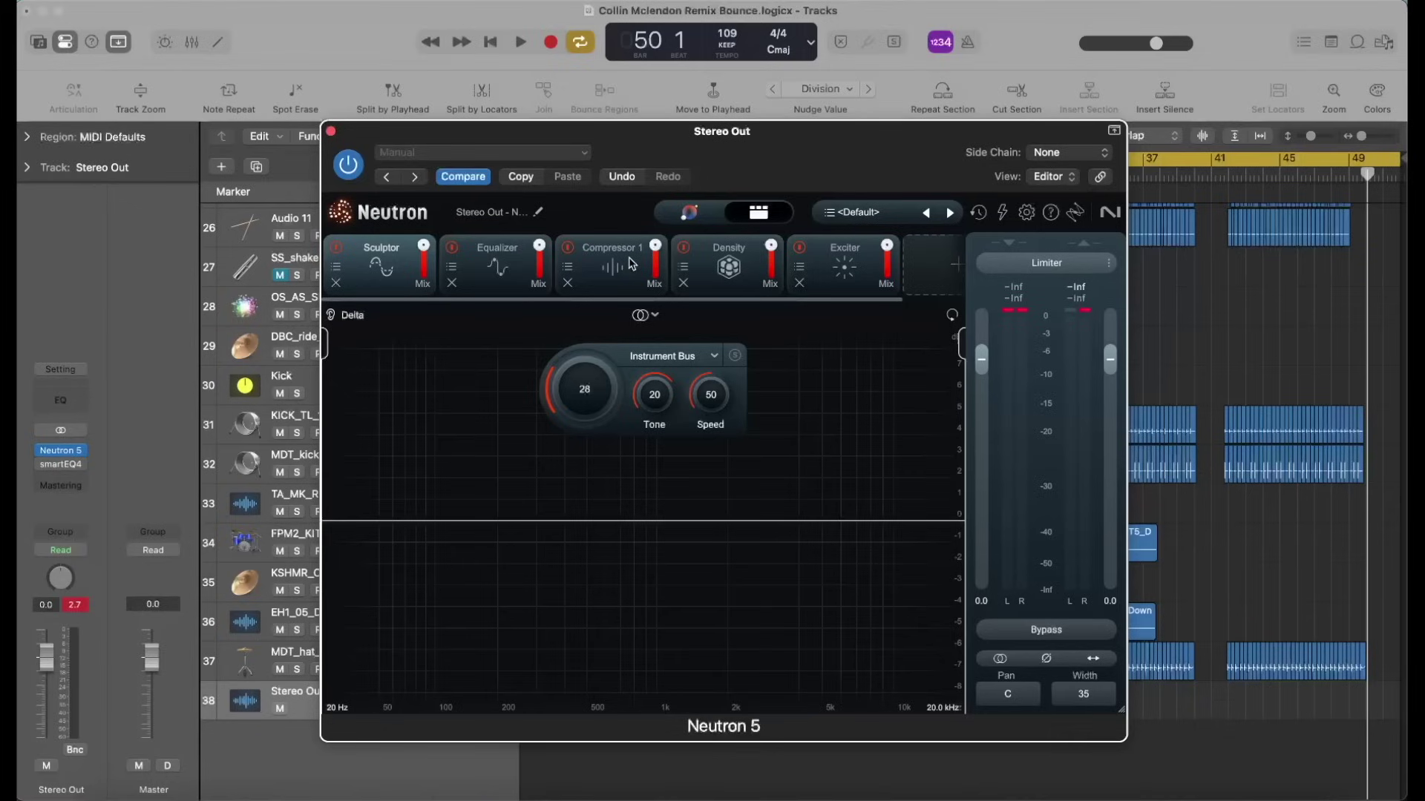
{"action": "left_click_drag", "start_coordinate": [826, 259], "coordinate": [692, 267]}
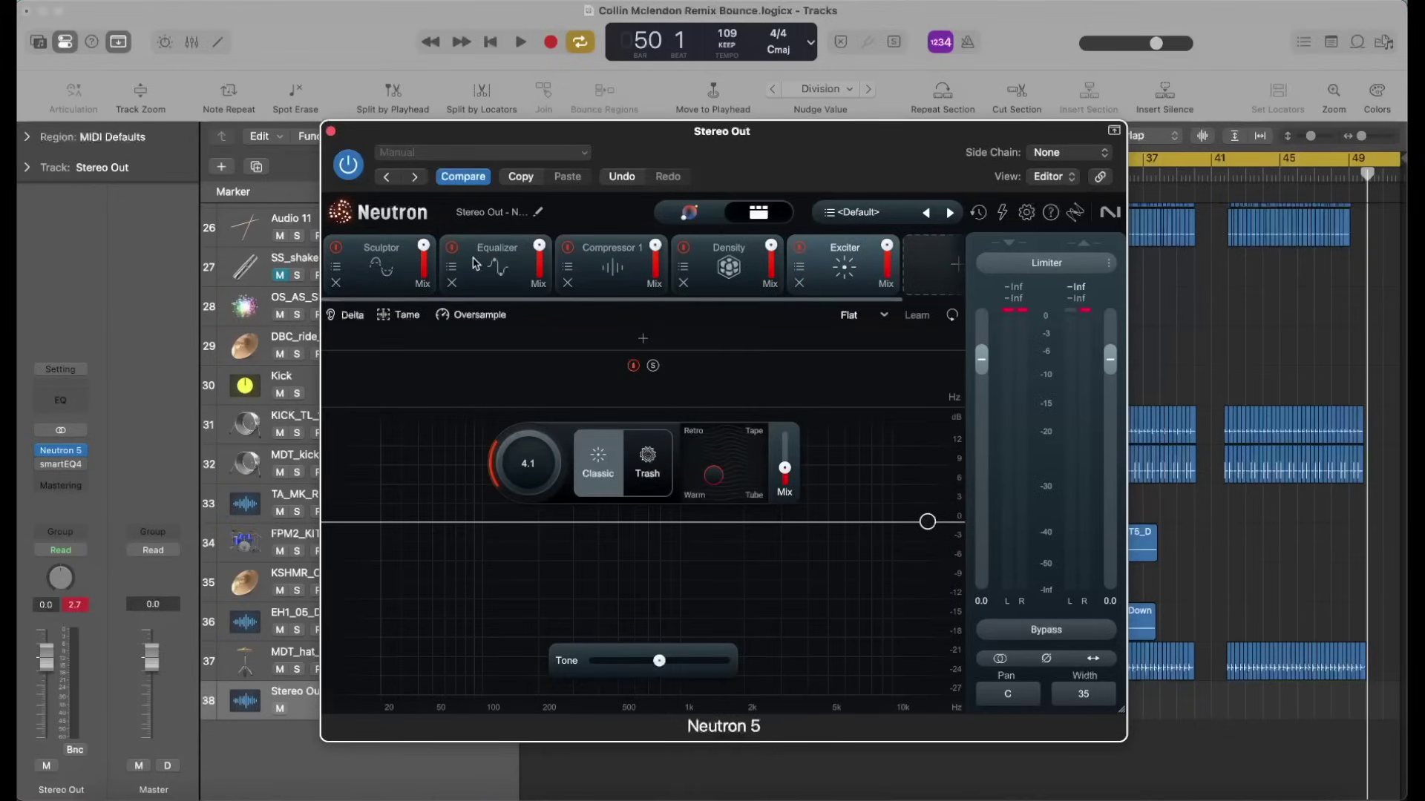
{"action": "left_click_drag", "start_coordinate": [476, 263], "coordinate": [353, 269]}
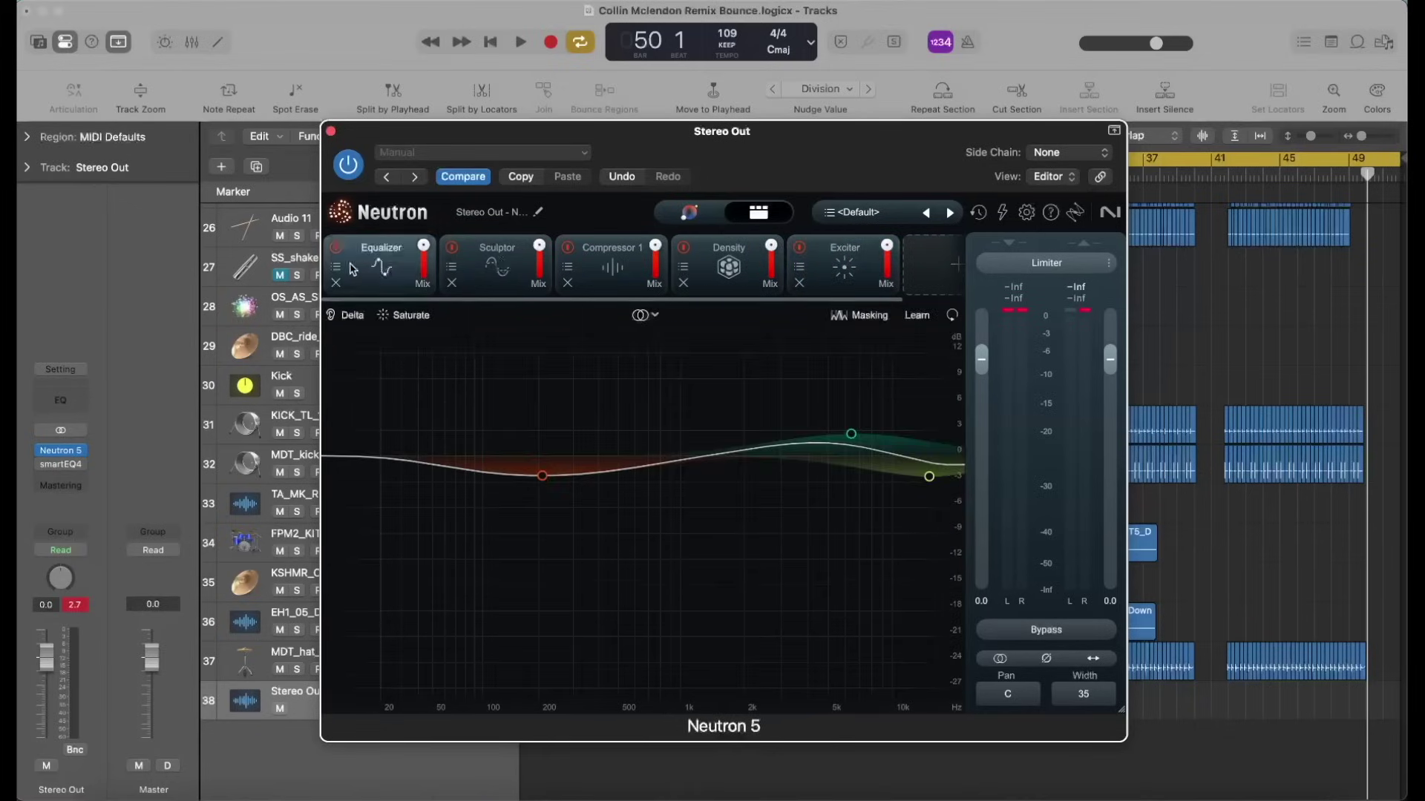
Step: Review each module, ease the low-mid EQ bell to -3.2 dB and set Sculptor's amount to 26
{"action": "left_click", "coordinate": [627, 271]}
{"action": "left_click", "coordinate": [739, 267]}
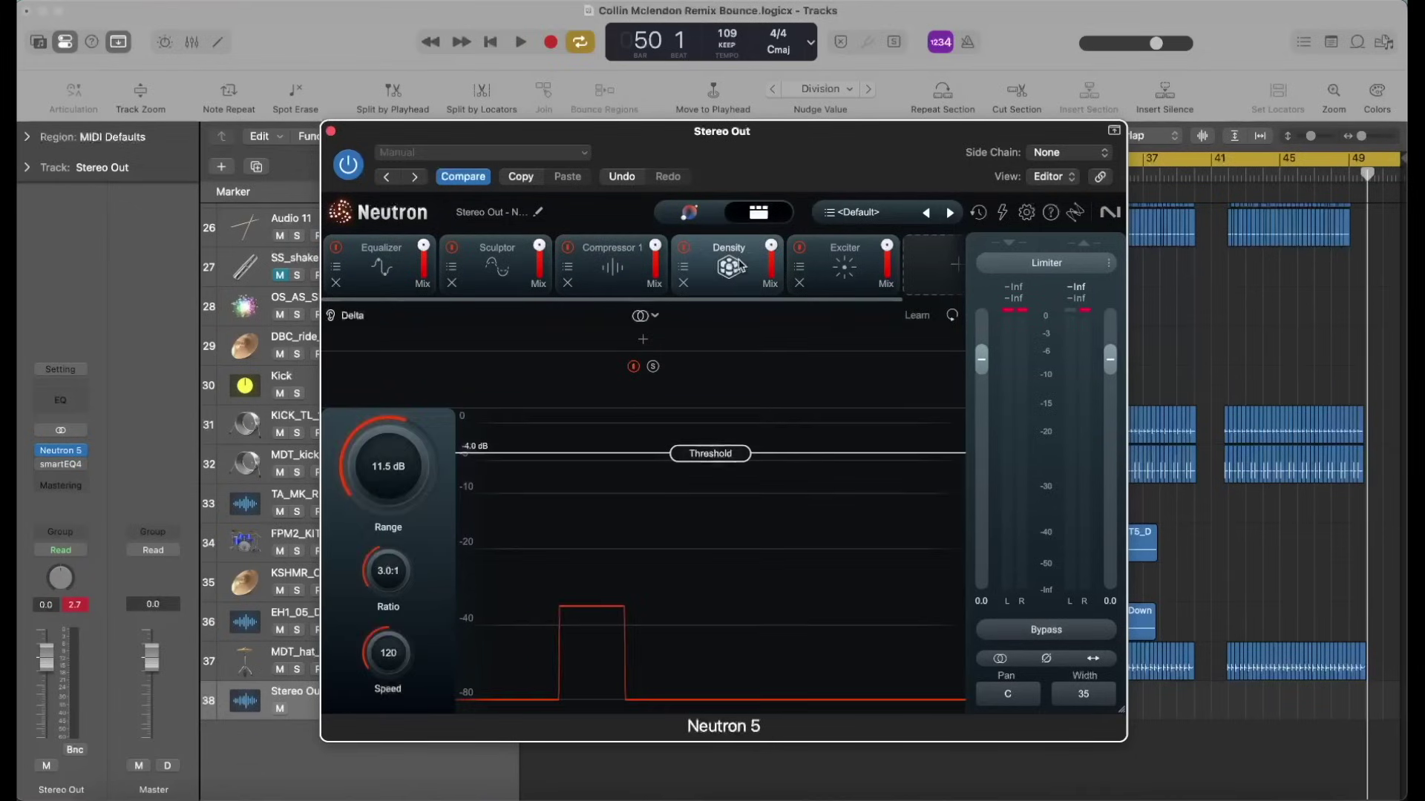
{"action": "left_click", "coordinate": [851, 272]}
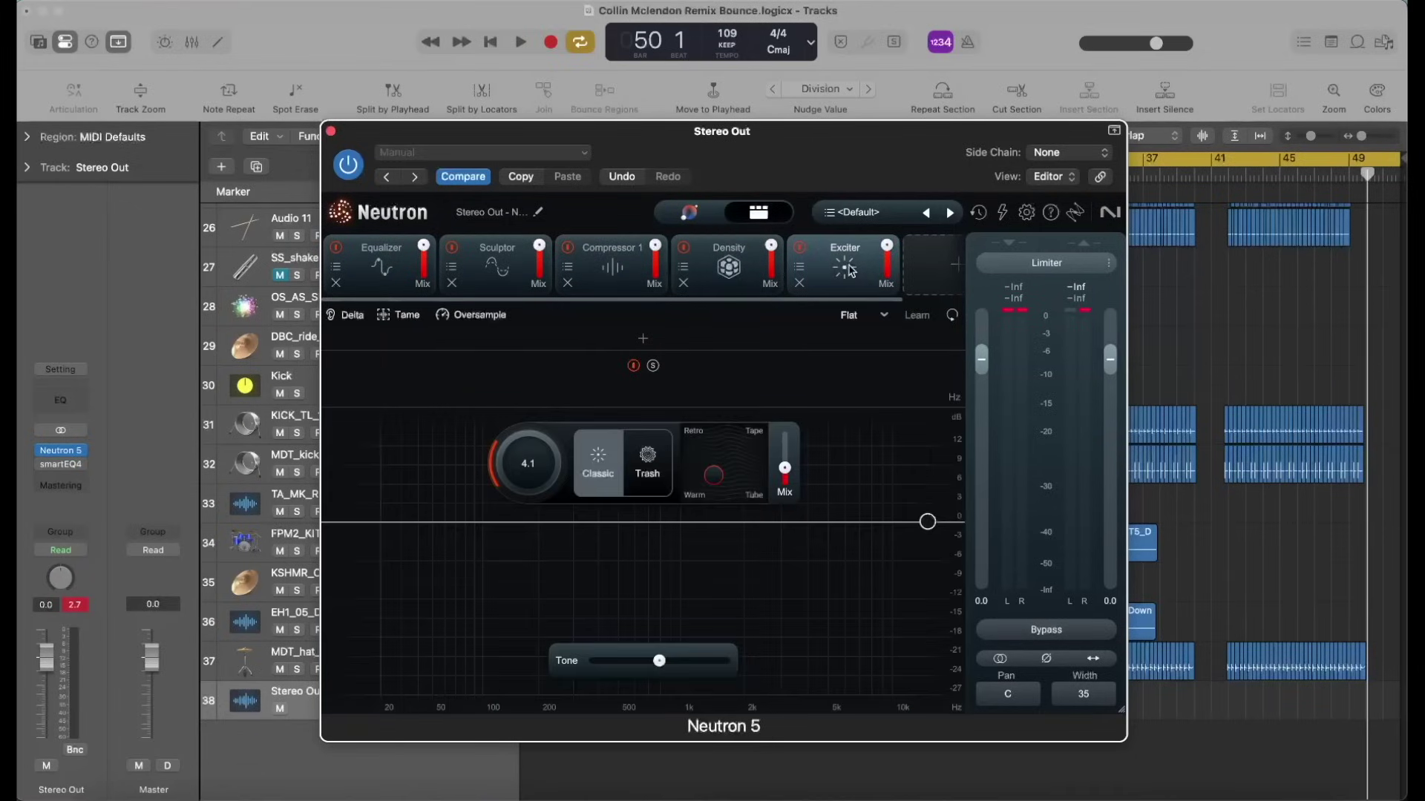
{"action": "left_click", "coordinate": [383, 281]}
{"action": "left_click", "coordinate": [905, 231]}
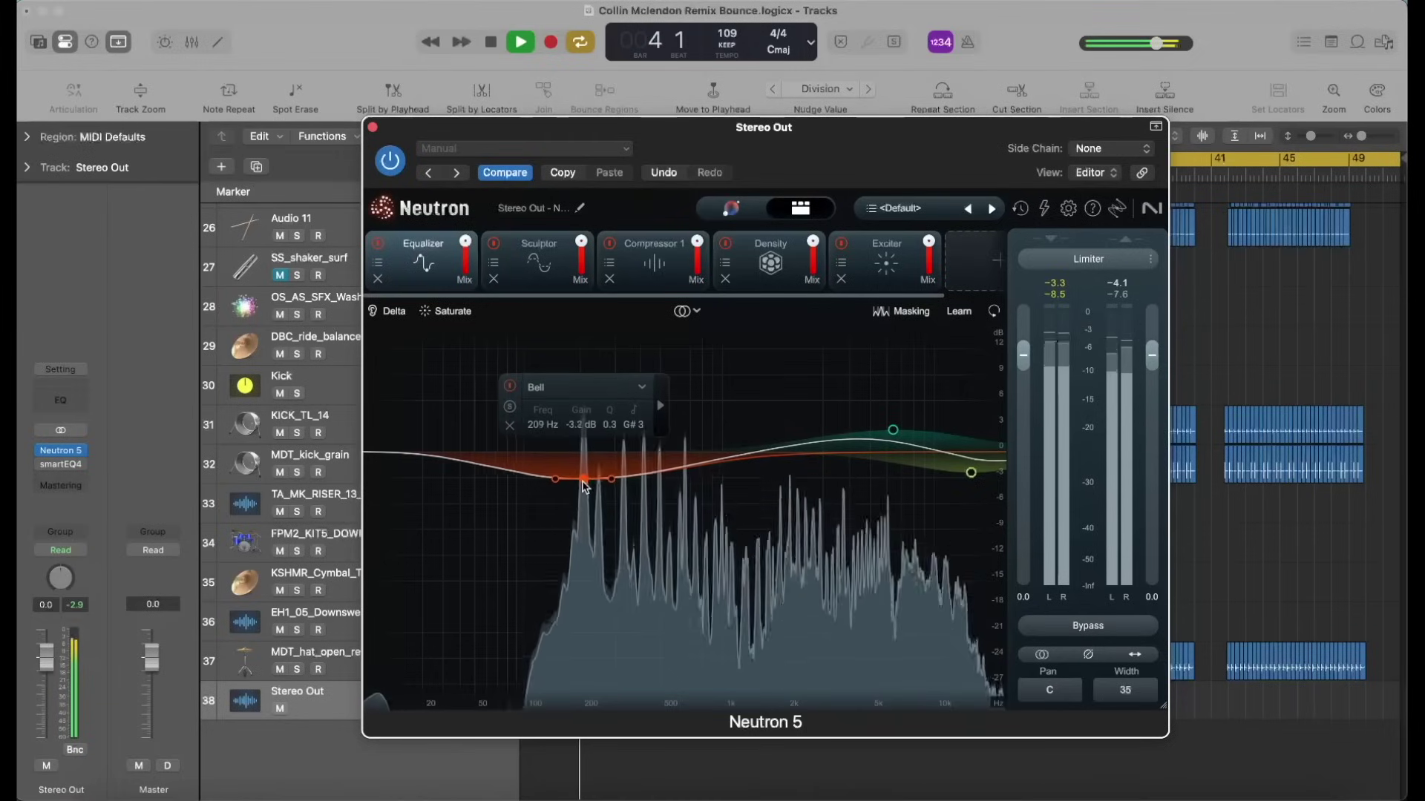
{"action": "left_click_drag", "start_coordinate": [585, 488], "coordinate": [586, 486]}
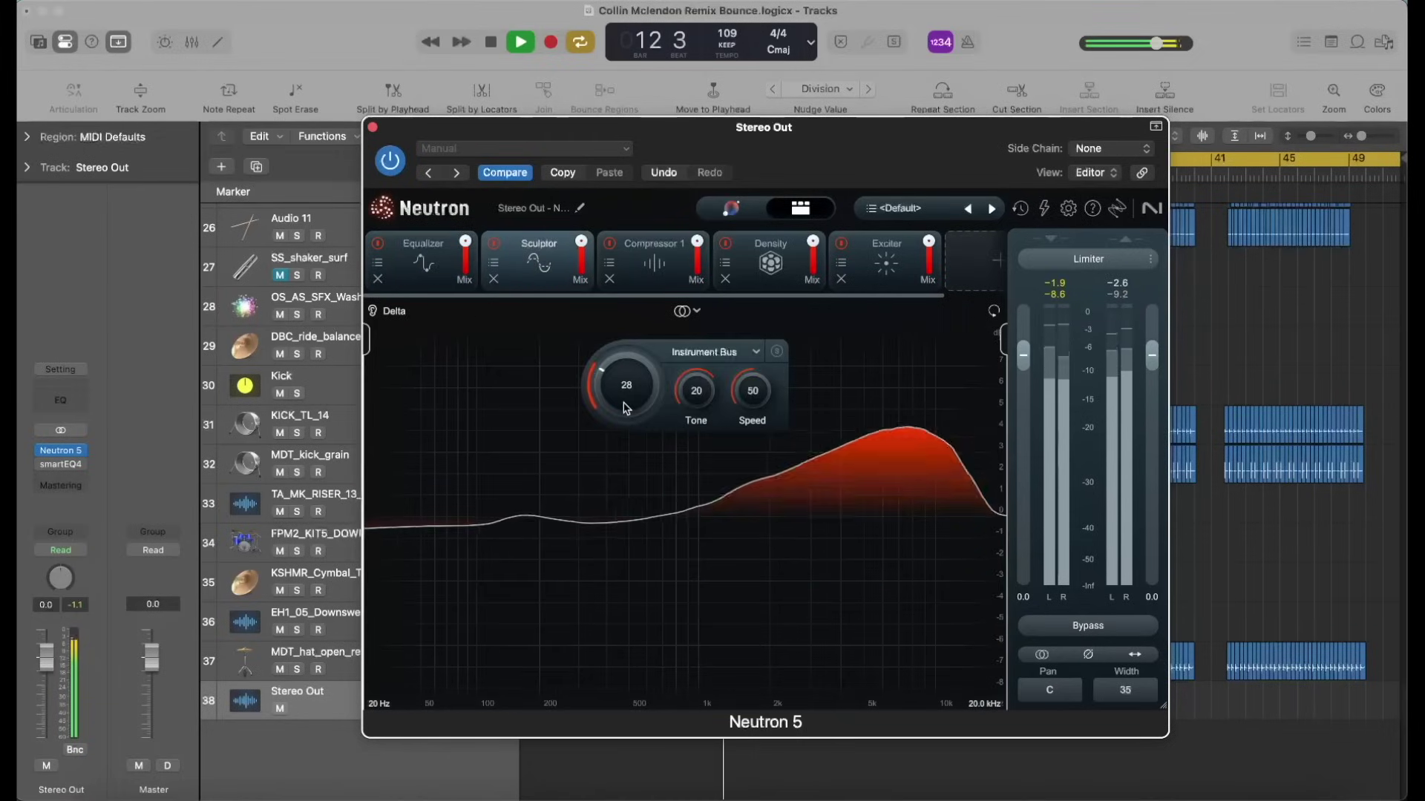
{"action": "mouse_move", "coordinate": [627, 375]}
{"action": "left_mouse_down"}
{"action": "mouse_move", "coordinate": [718, 259]}
{"action": "mouse_move", "coordinate": [699, 299]}
{"action": "left_mouse_up"}
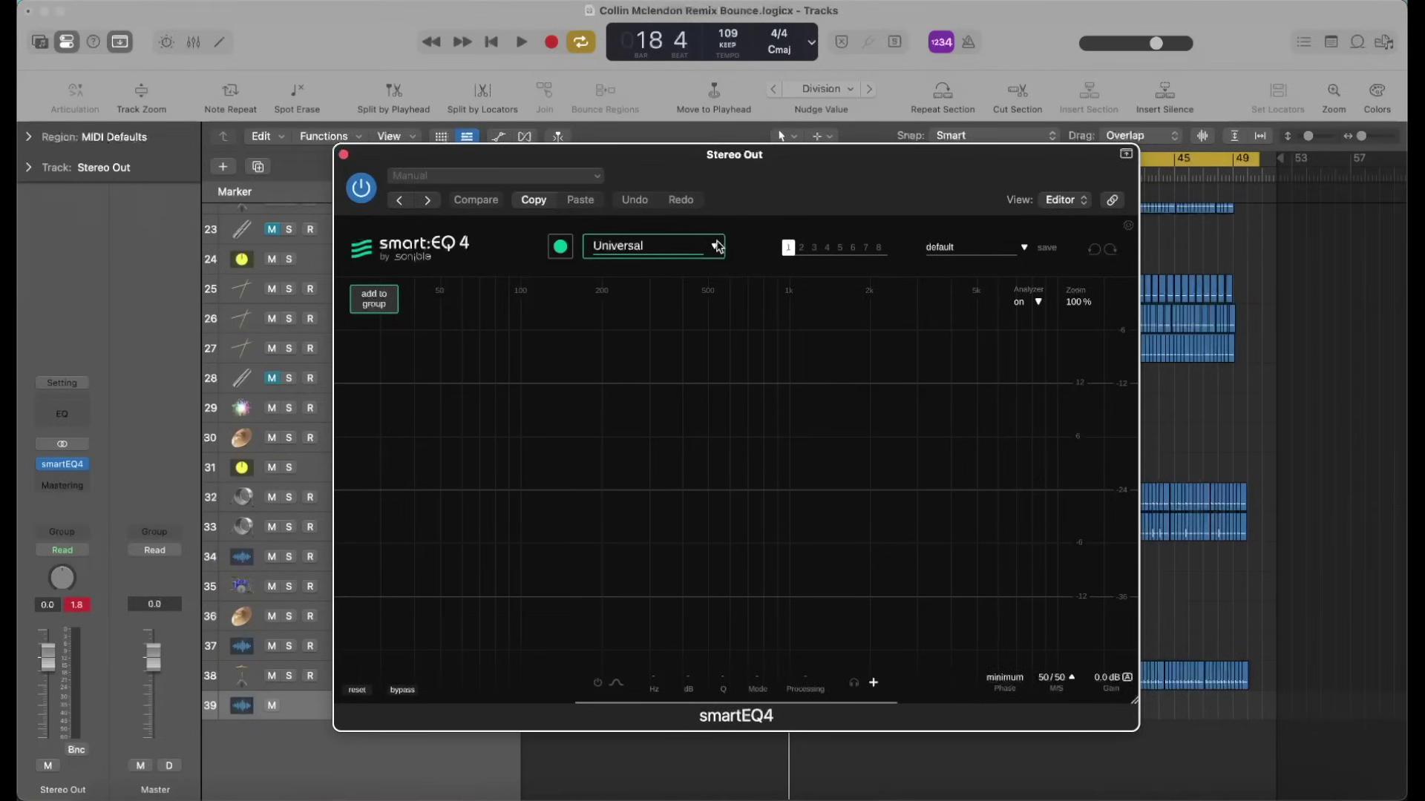
Step: Keep the Universal profile and have smartEQ4 learn the Stereo Out mix during playback
{"action": "left_click", "coordinate": [717, 246]}
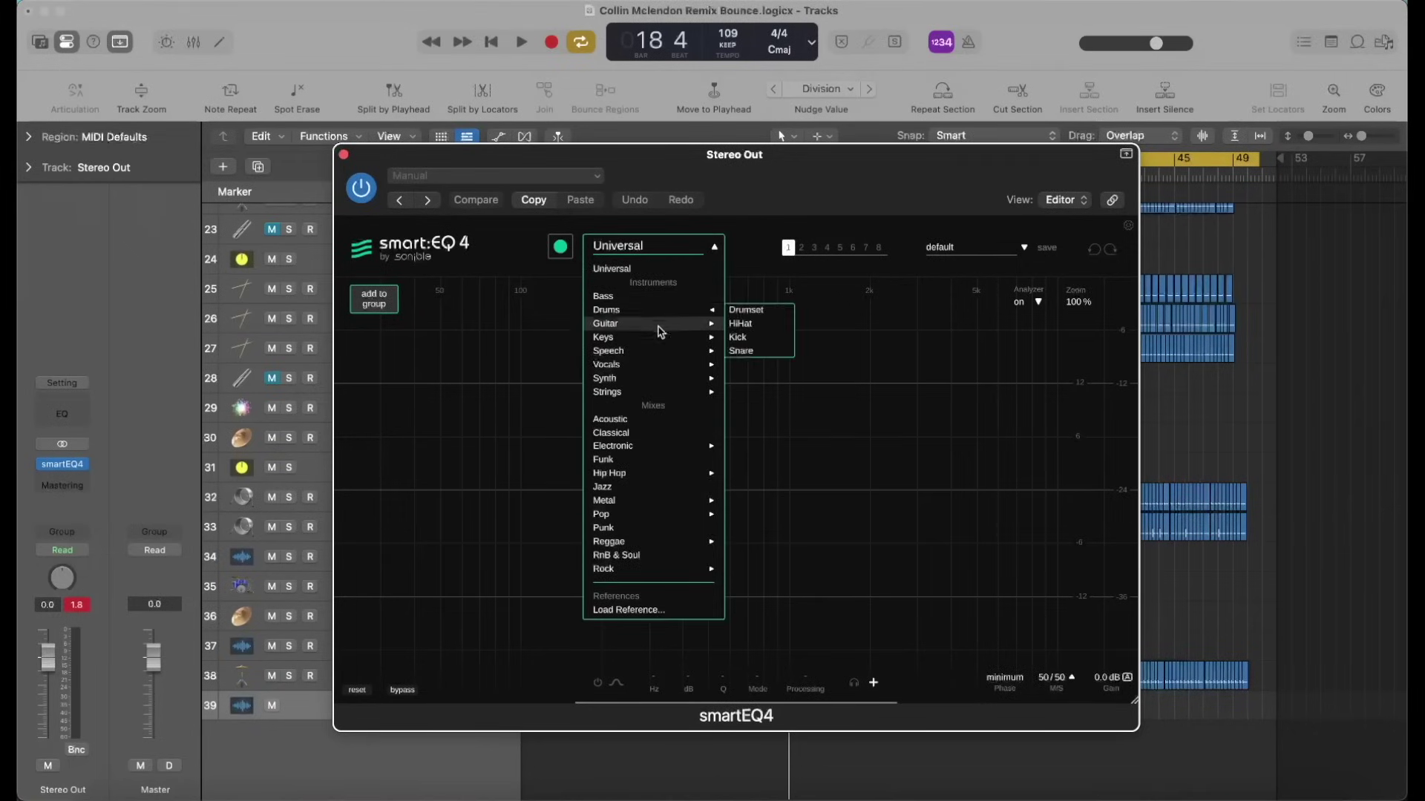
{"action": "mouse_move", "coordinate": [657, 352]}
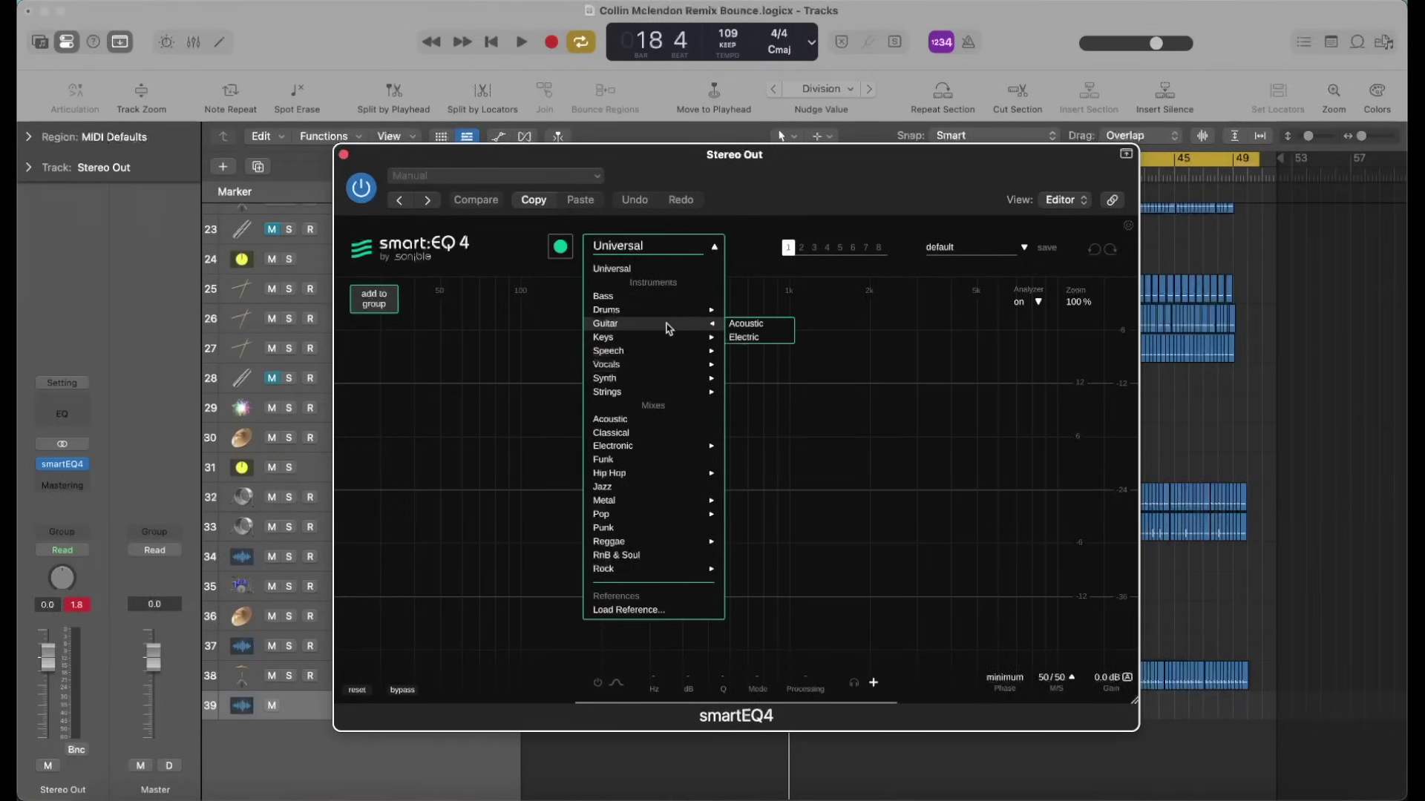
{"action": "left_click", "coordinate": [561, 247]}
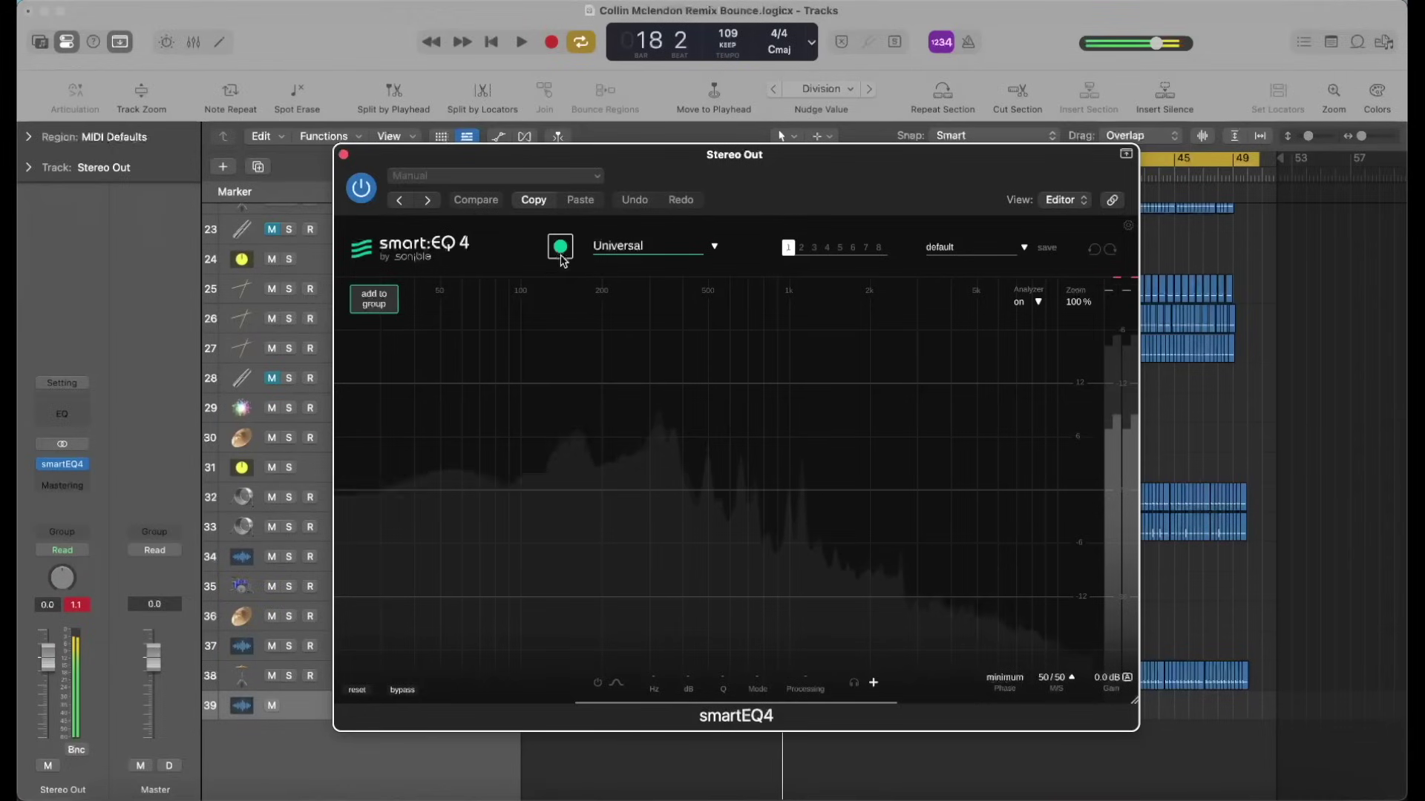
{"action": "left_click", "coordinate": [560, 247]}
{"action": "key", "text": "space"}
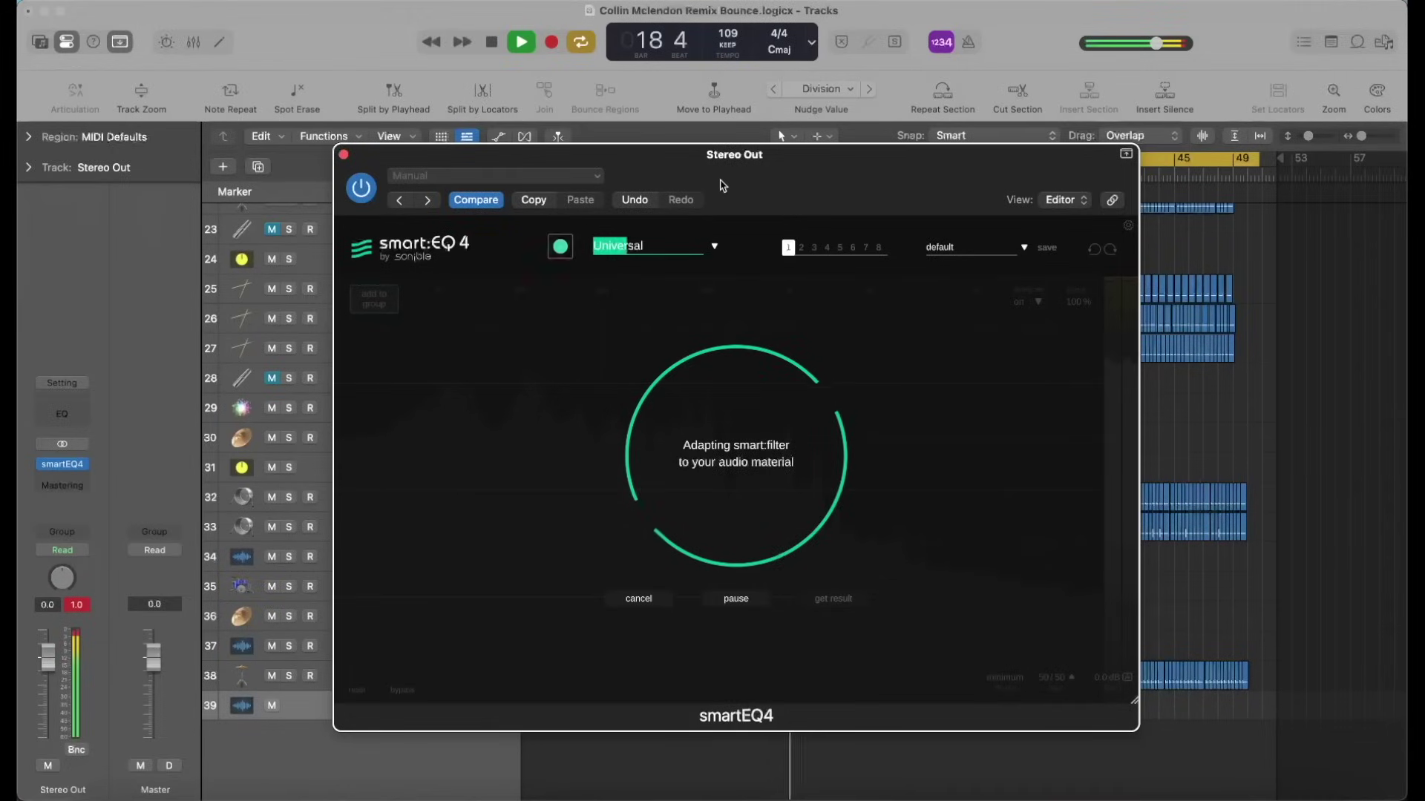
Step: Set the smart filter's Impact to 20 for a gentle broad boost
{"action": "left_click_drag", "start_coordinate": [723, 186], "coordinate": [754, 158]}
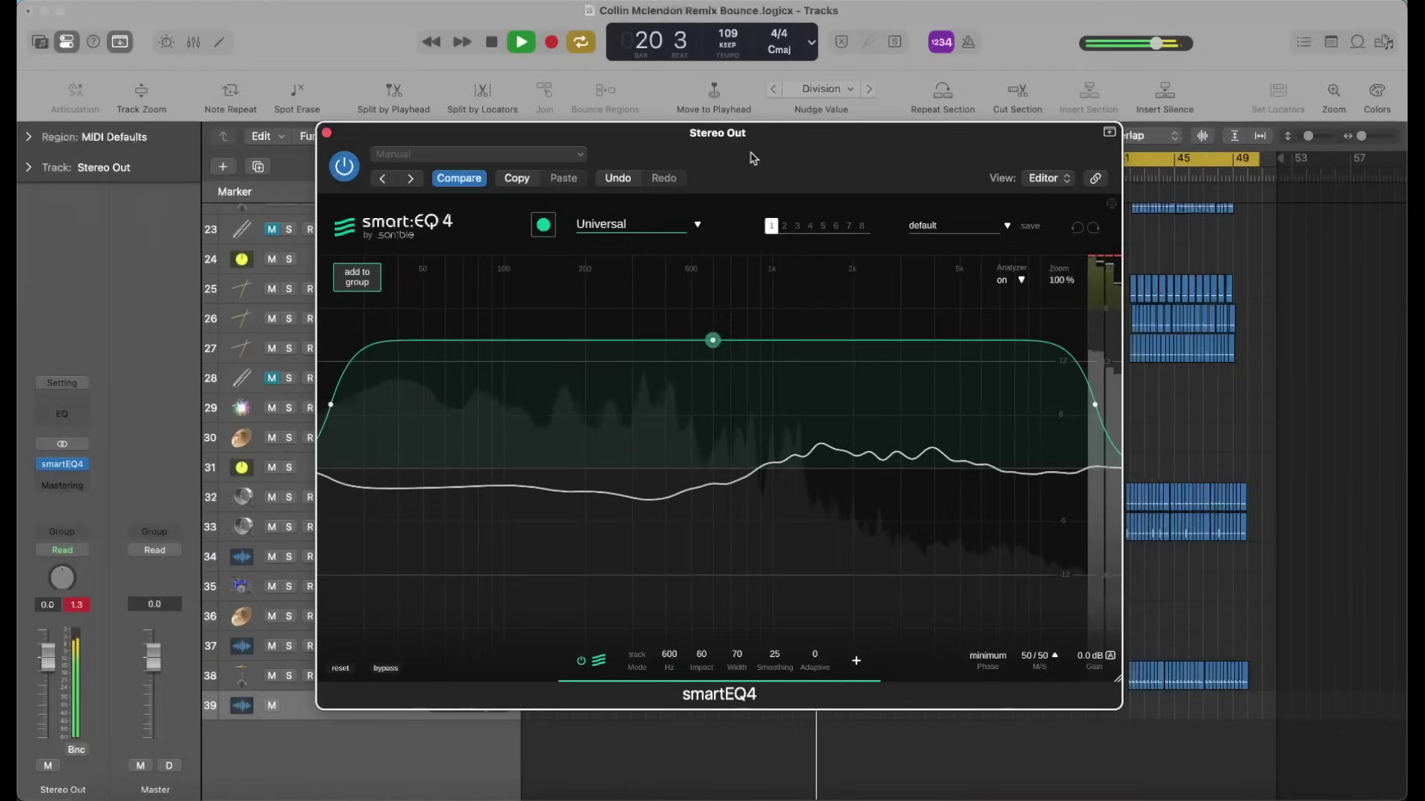
{"action": "left_click", "coordinate": [712, 339]}
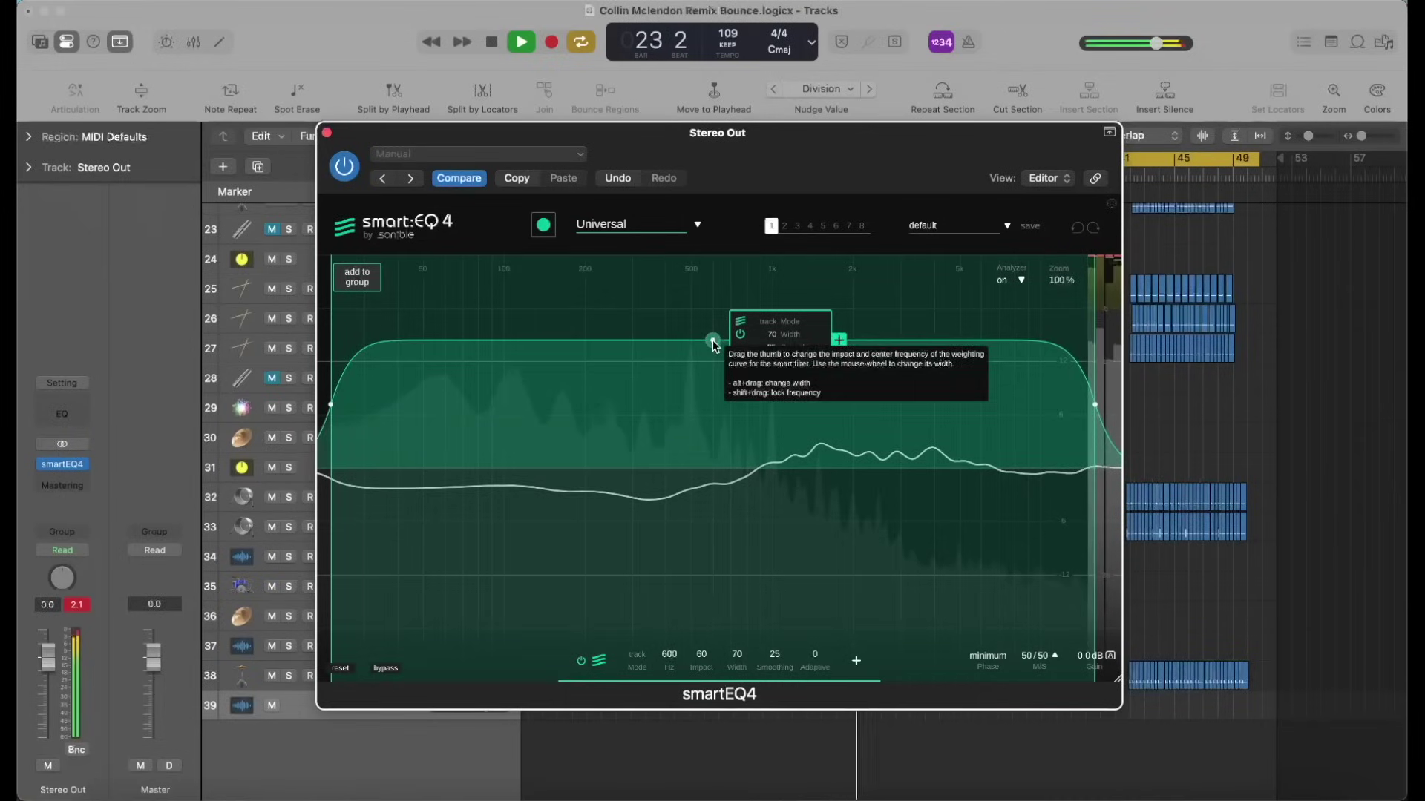
{"action": "left_click_drag", "start_coordinate": [711, 345], "coordinate": [705, 474]}
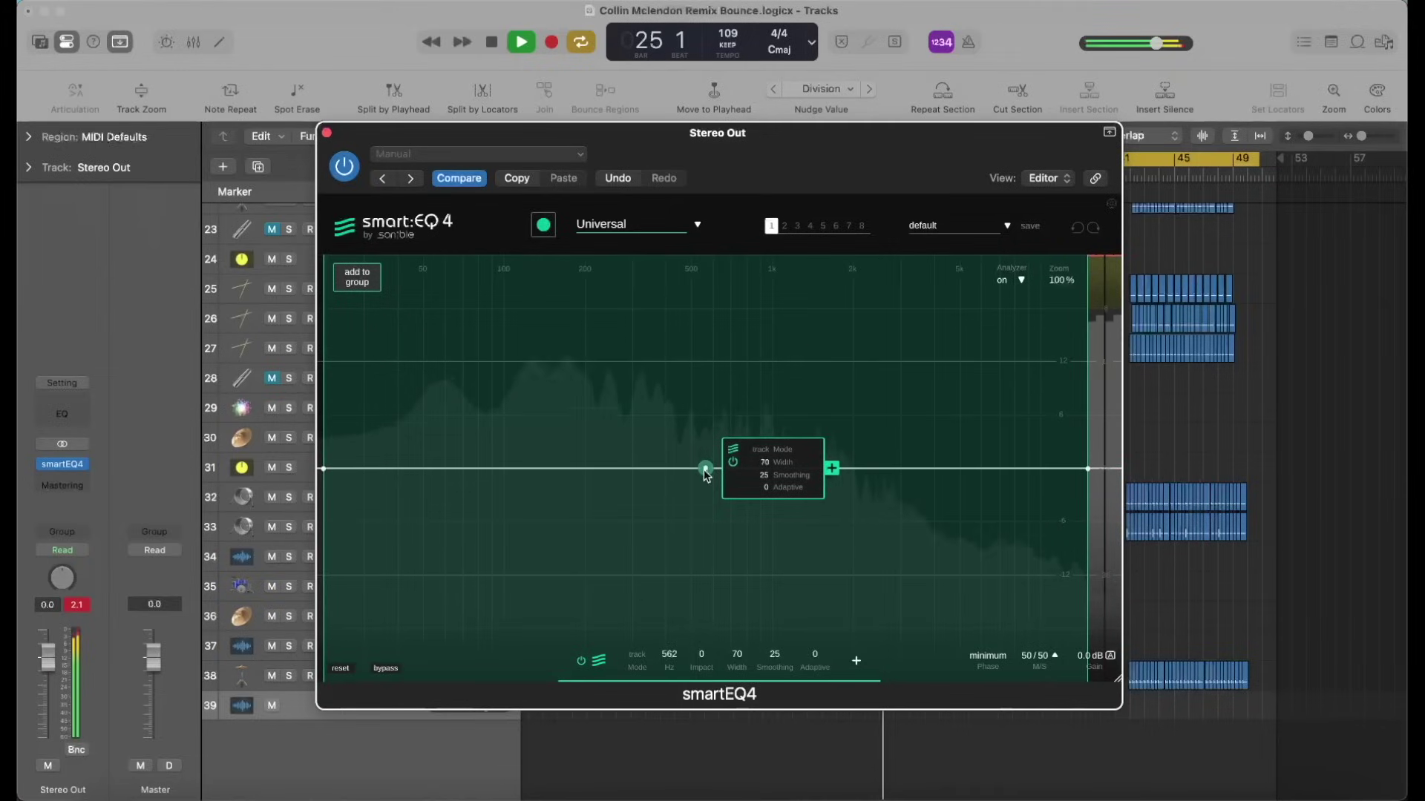
{"action": "left_click_drag", "start_coordinate": [706, 475], "coordinate": [706, 413]}
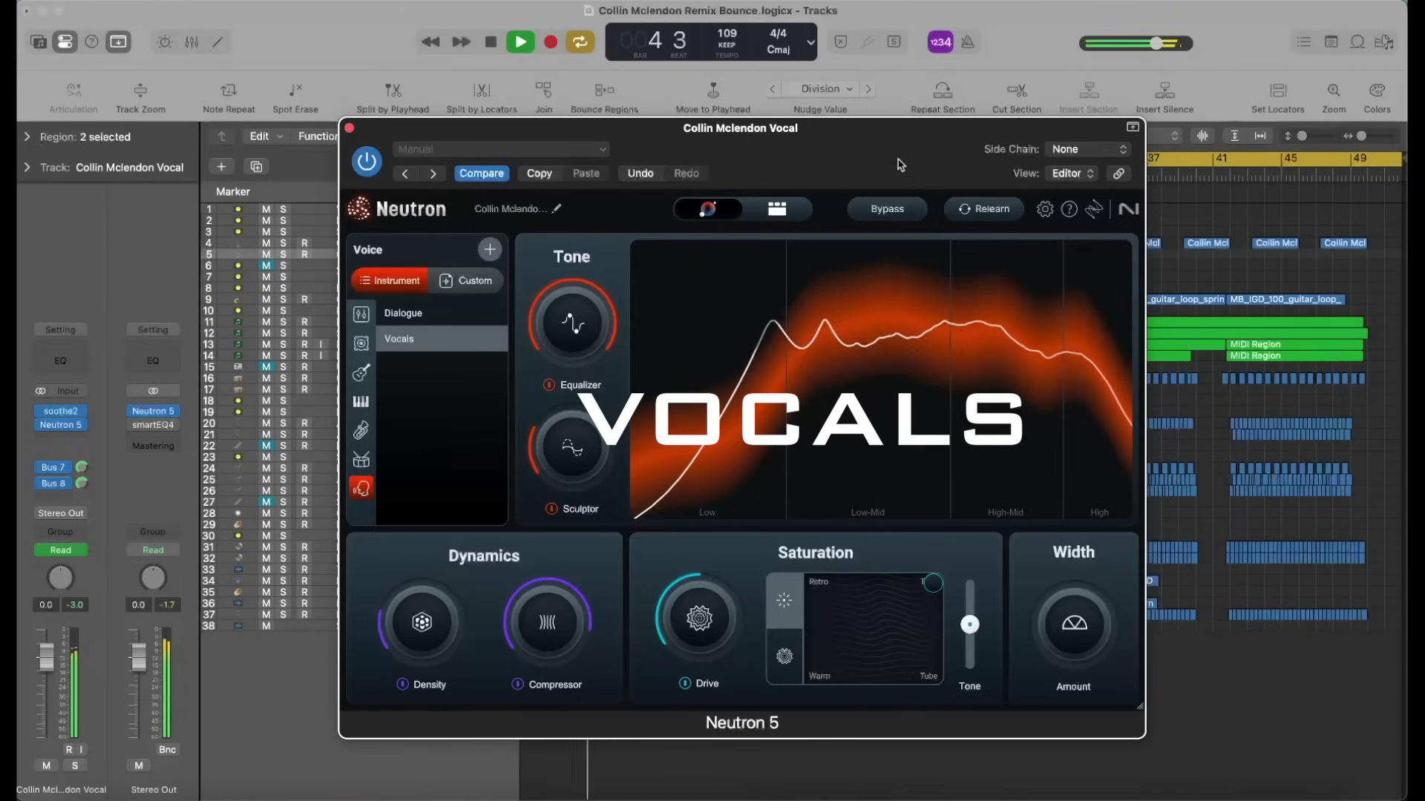
Step: Turn the vocal's Neutron 5 processing back on after comparing it against bypass
{"action": "mouse_move", "coordinate": [899, 165]}
{"action": "left_mouse_down"}
{"action": "mouse_move", "coordinate": [865, 169]}
{"action": "mouse_move", "coordinate": [892, 159]}
{"action": "mouse_move", "coordinate": [883, 147]}
{"action": "left_mouse_up"}
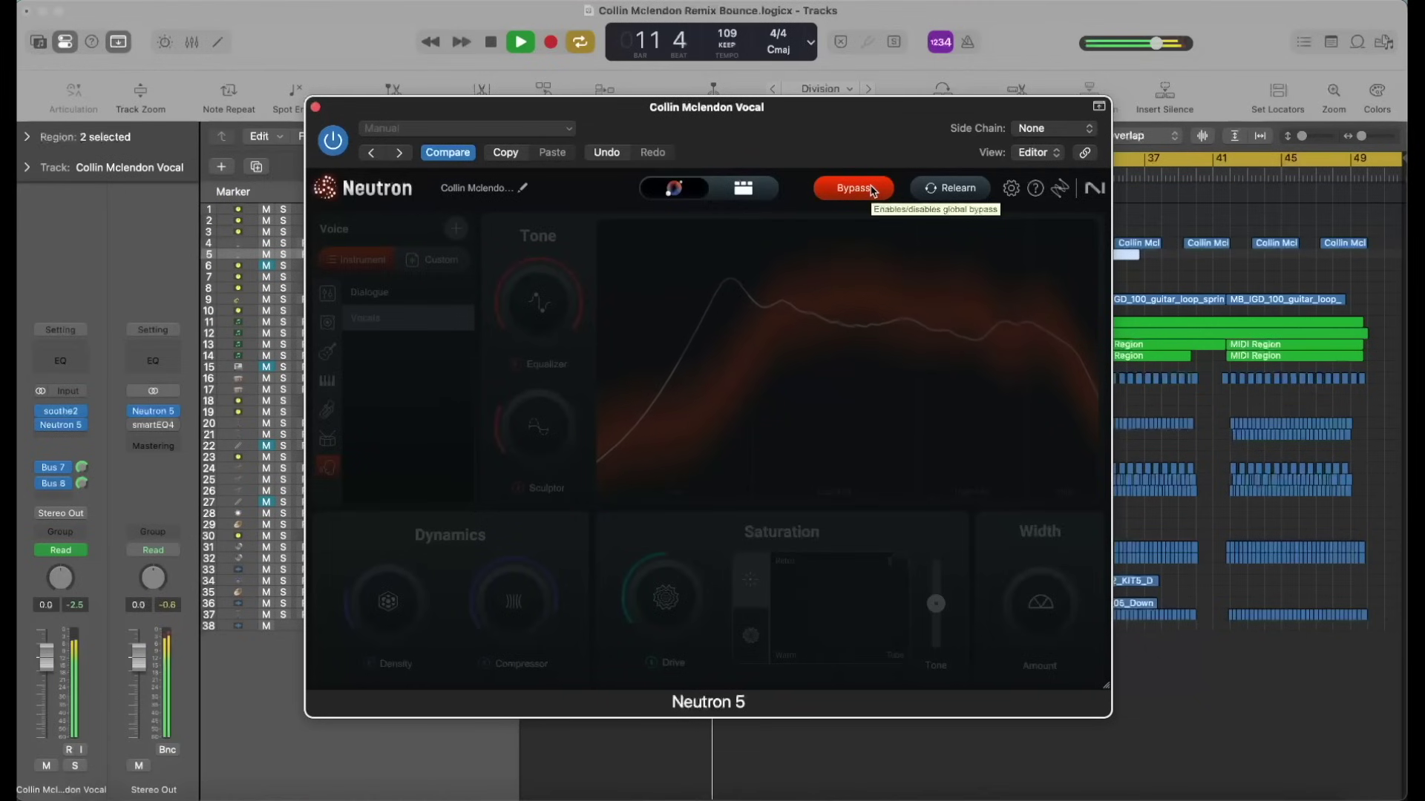
{"action": "left_click", "coordinate": [872, 189]}
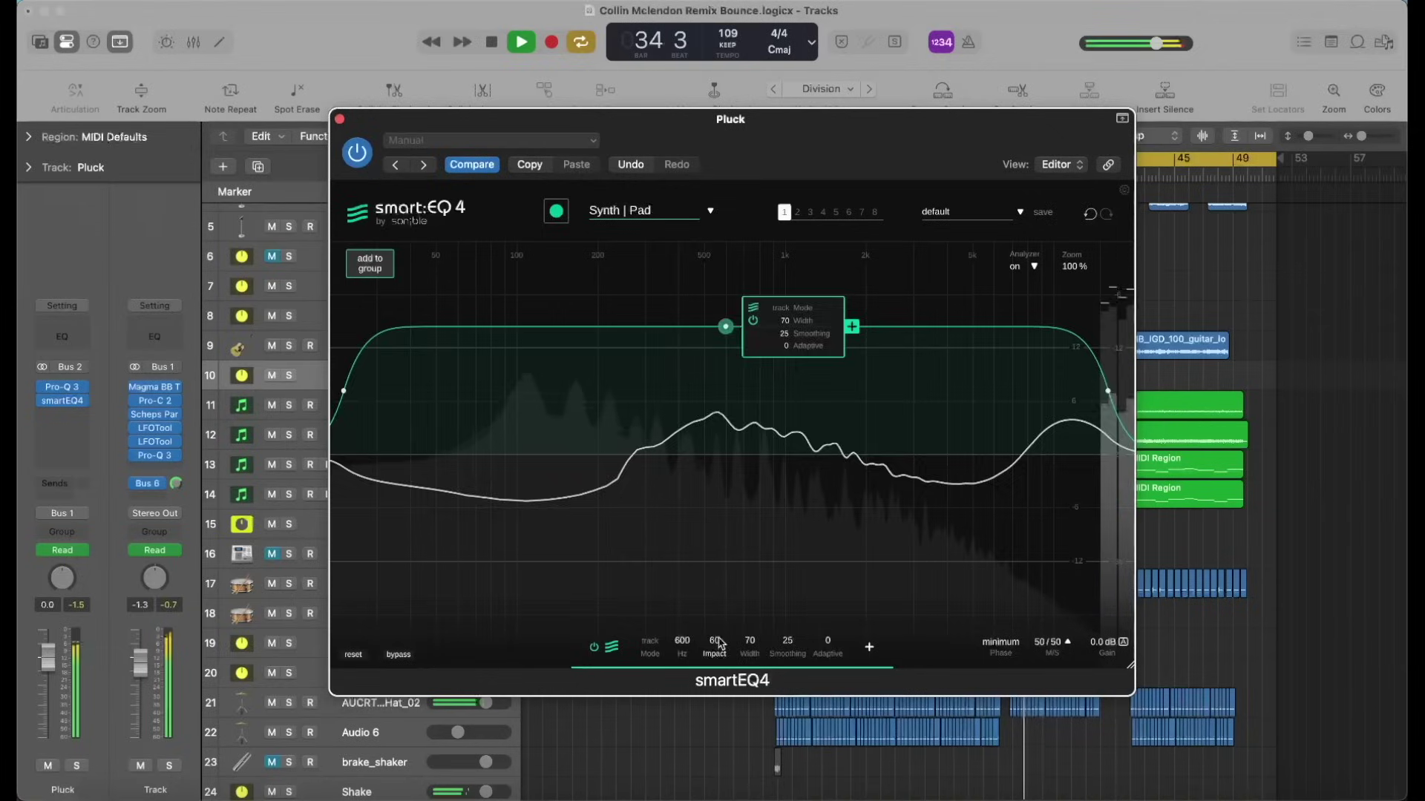
Step: Reset Pluck's Impact to zero; give master smartEQ4 bands at 114 Hz (Impact 15) and 2.6 kHz (Impact 17)
{"action": "mouse_move", "coordinate": [726, 641]}
{"action": "left_mouse_down"}
{"action": "mouse_move", "coordinate": [725, 470]}
{"action": "mouse_move", "coordinate": [726, 663]}
{"action": "left_mouse_up"}
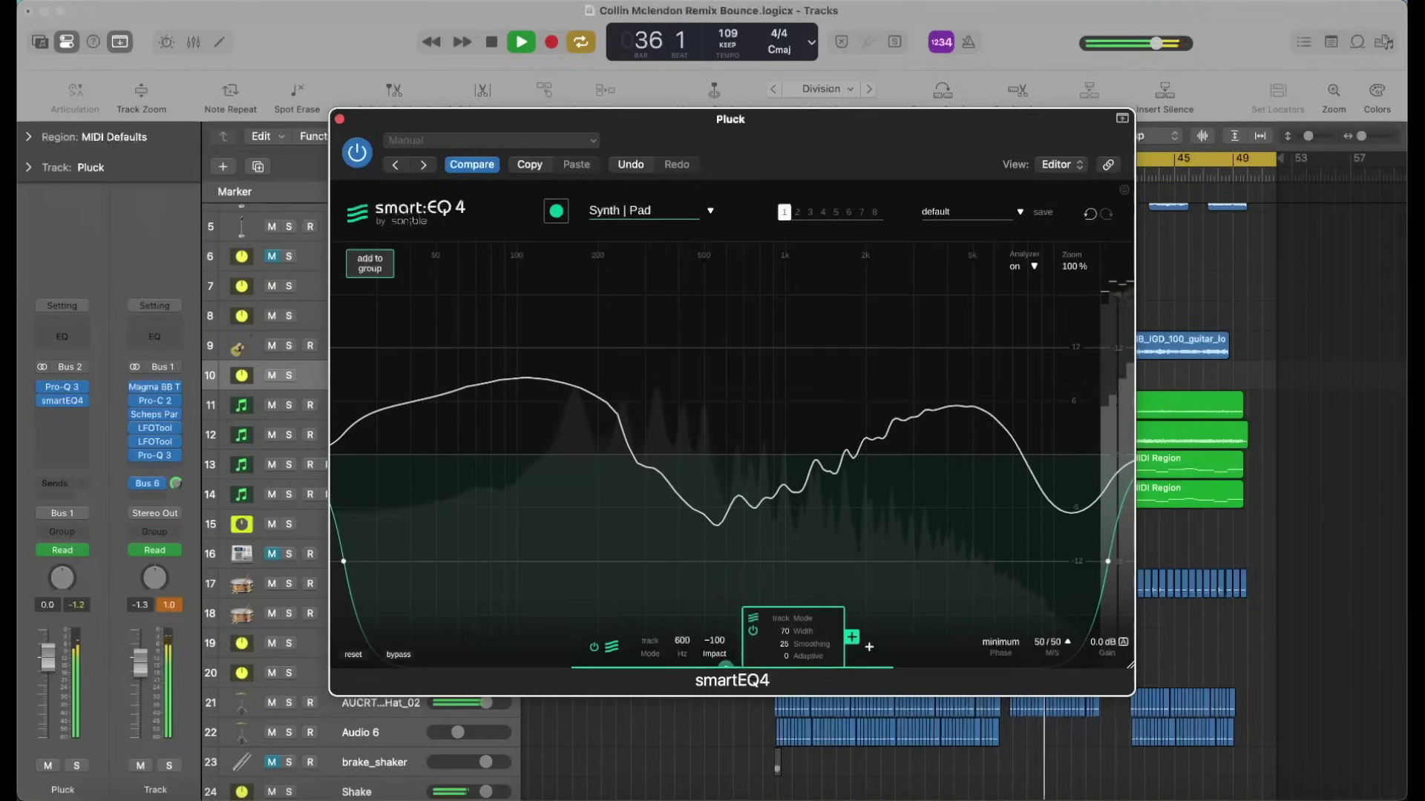
{"action": "double_click", "coordinate": [725, 663]}
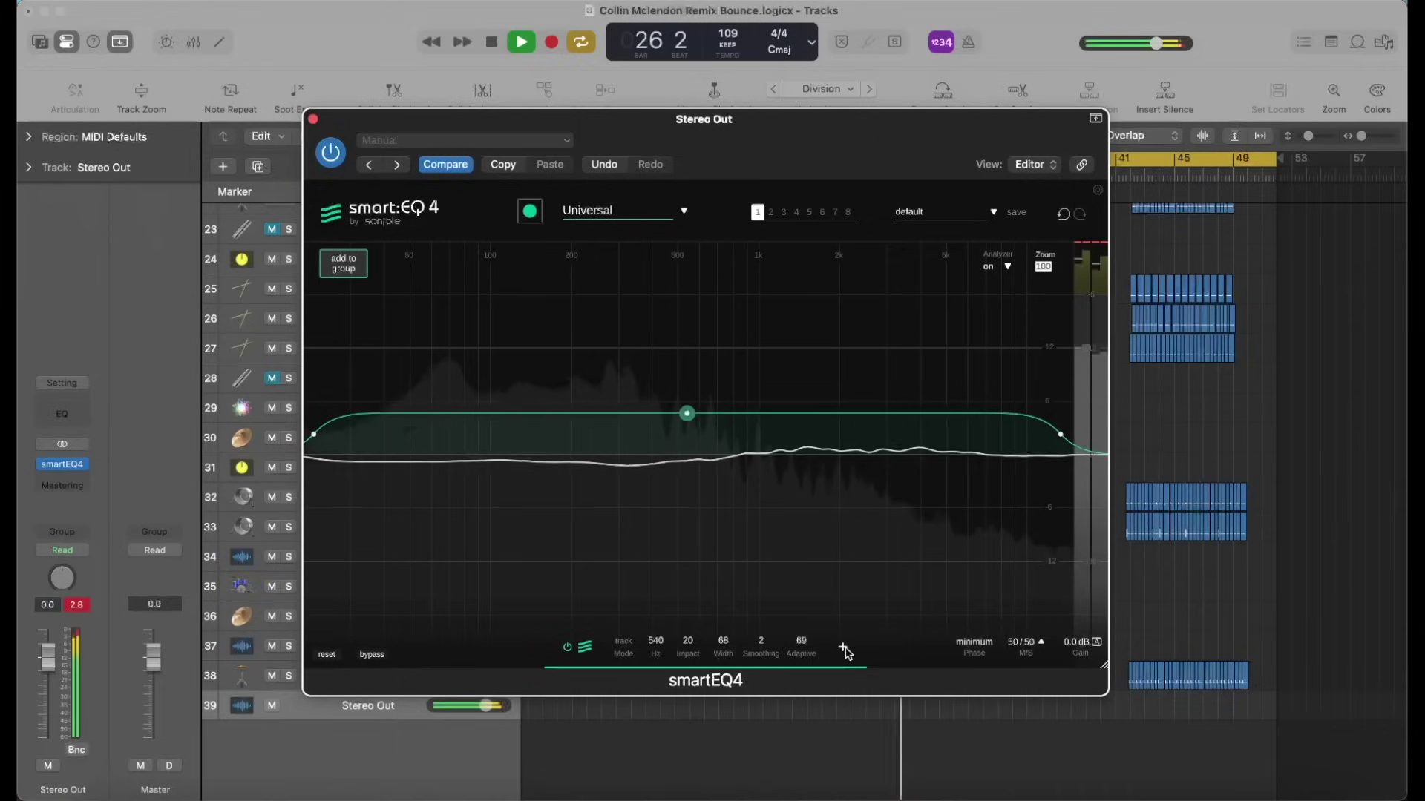
{"action": "left_click", "coordinate": [843, 648]}
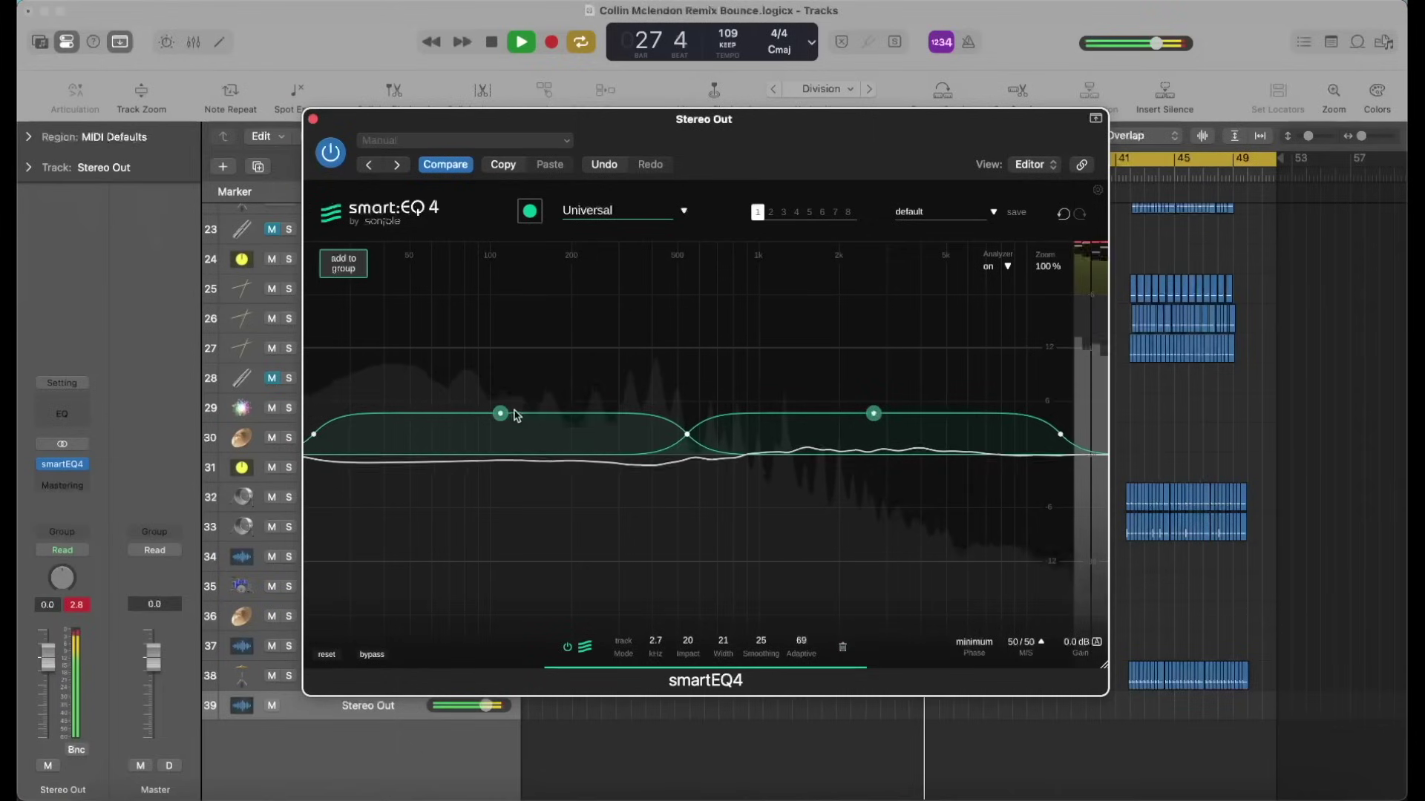
{"action": "mouse_move", "coordinate": [501, 412]}
{"action": "left_mouse_down"}
{"action": "mouse_move", "coordinate": [539, 359]}
{"action": "mouse_move", "coordinate": [533, 332]}
{"action": "mouse_move", "coordinate": [507, 434]}
{"action": "left_mouse_up"}
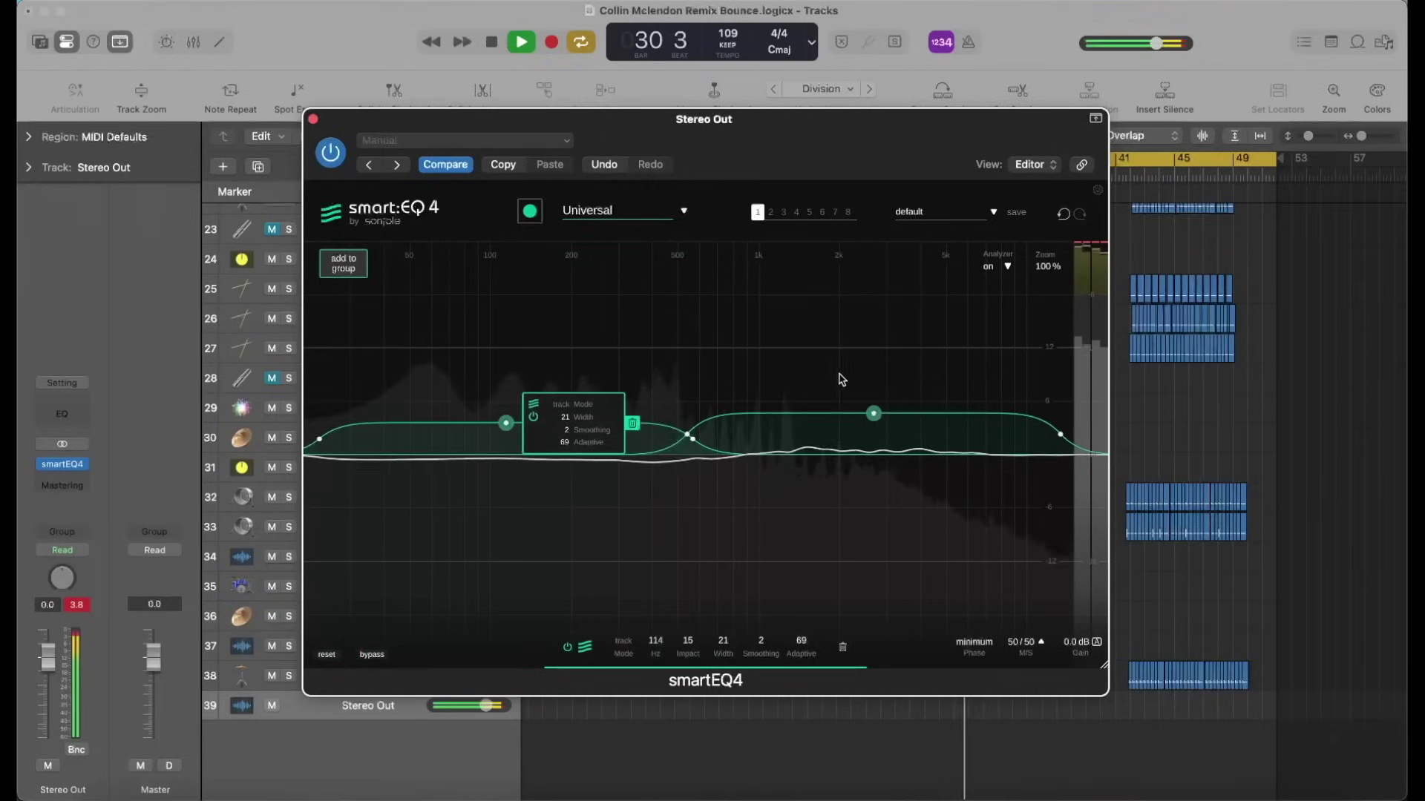
{"action": "left_click", "coordinate": [845, 408]}
{"action": "left_click_drag", "start_coordinate": [868, 413], "coordinate": [865, 423]}
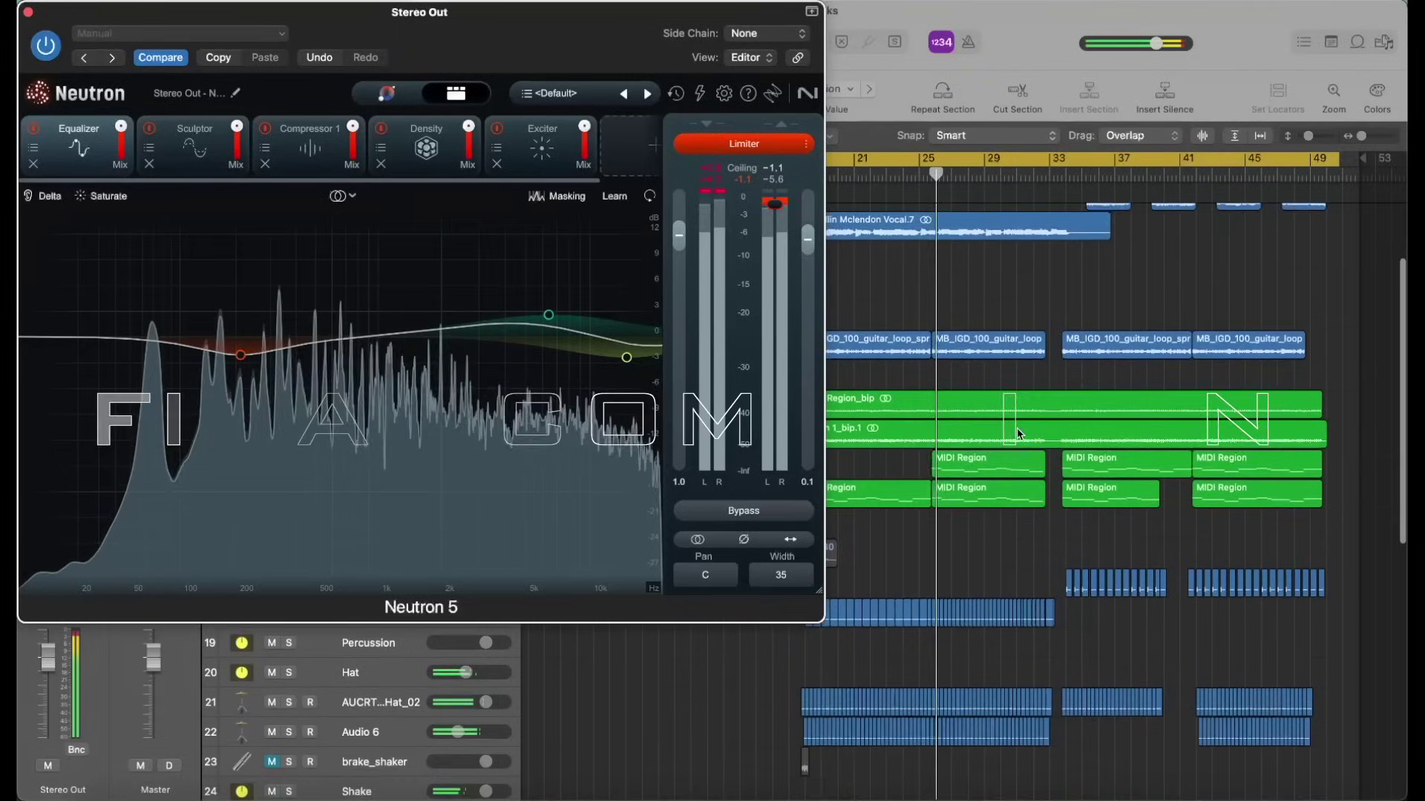
{"action": "scroll", "coordinate": [1017, 434], "scroll_direction": "up", "scroll_amount": 15}
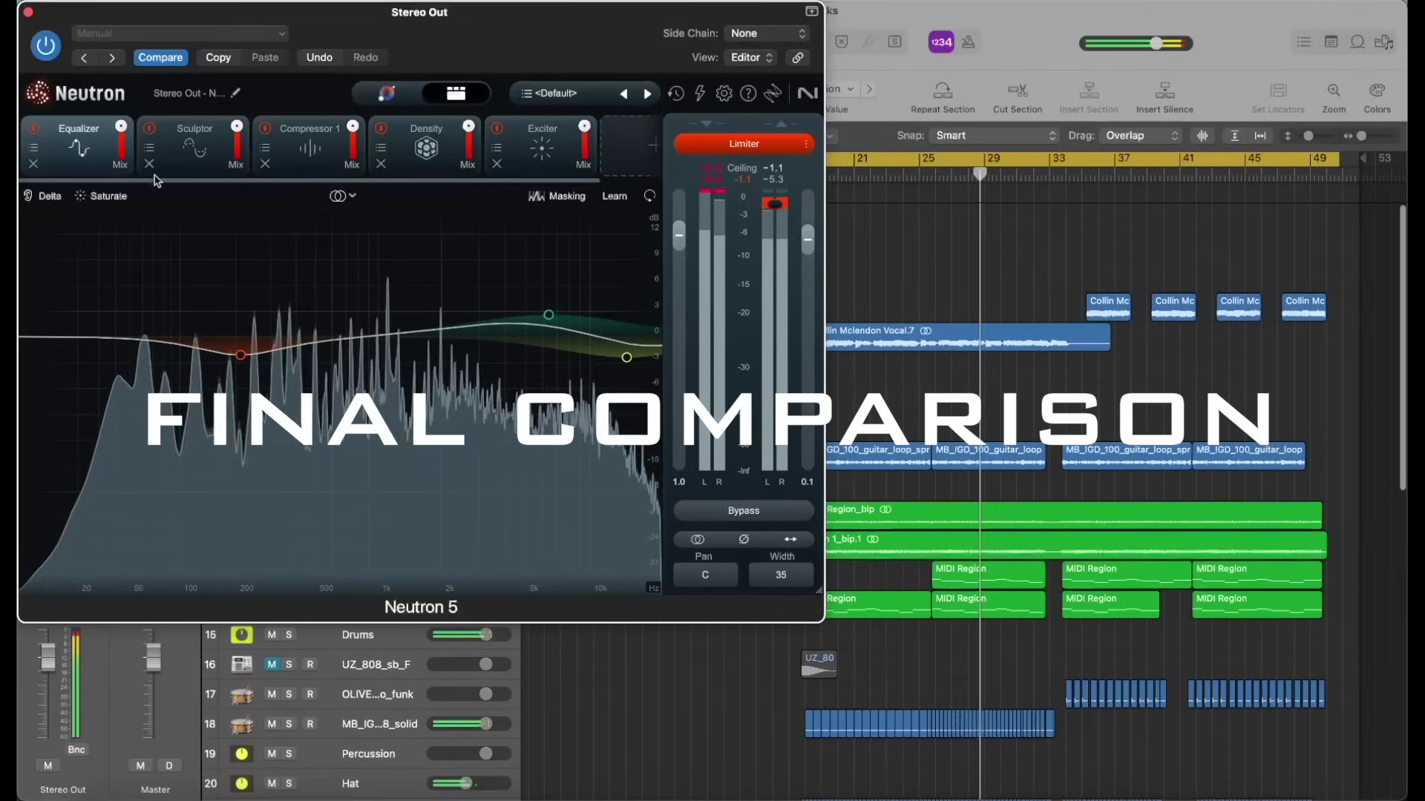
{"action": "left_click", "coordinate": [248, 167]}
{"action": "left_click", "coordinate": [308, 148]}
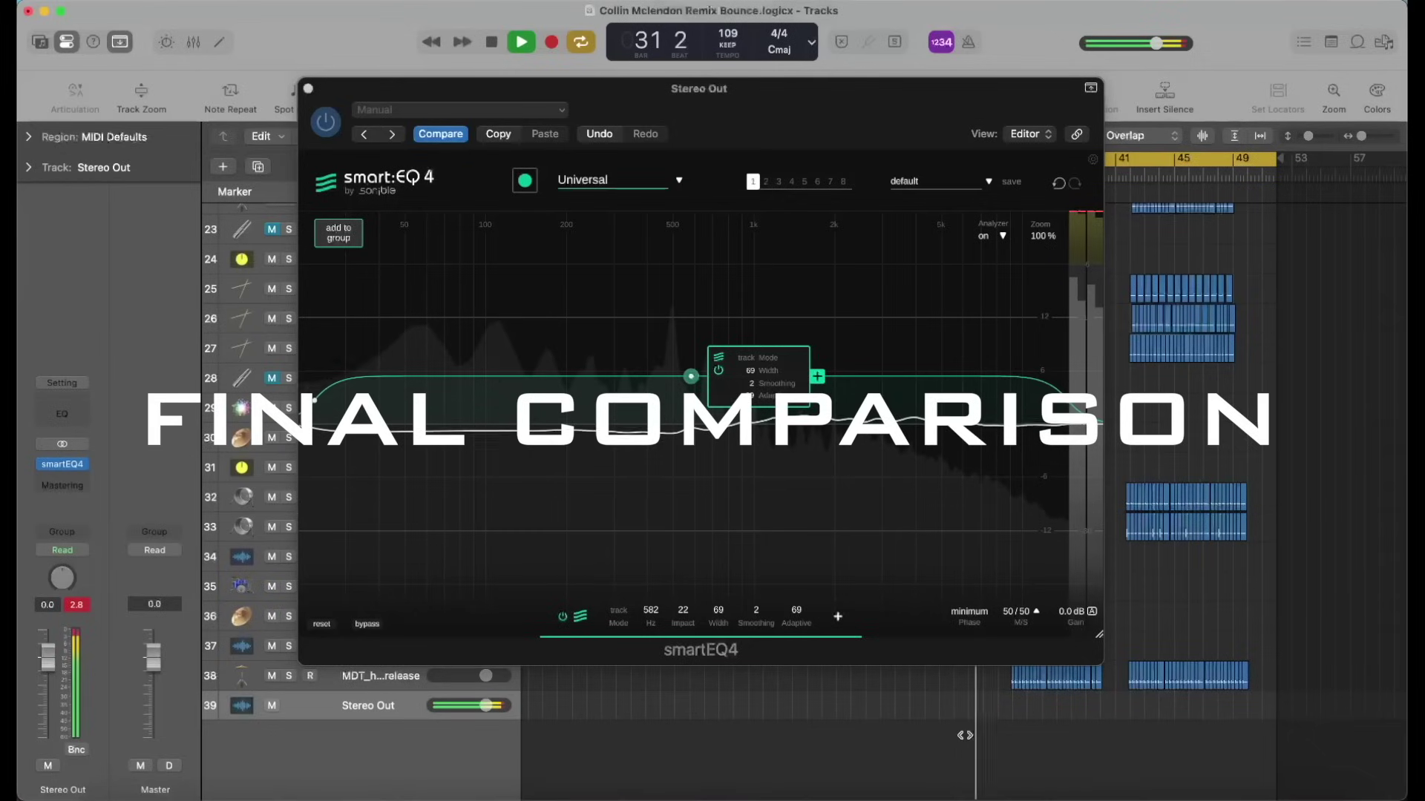
{"action": "left_click", "coordinate": [857, 135]}
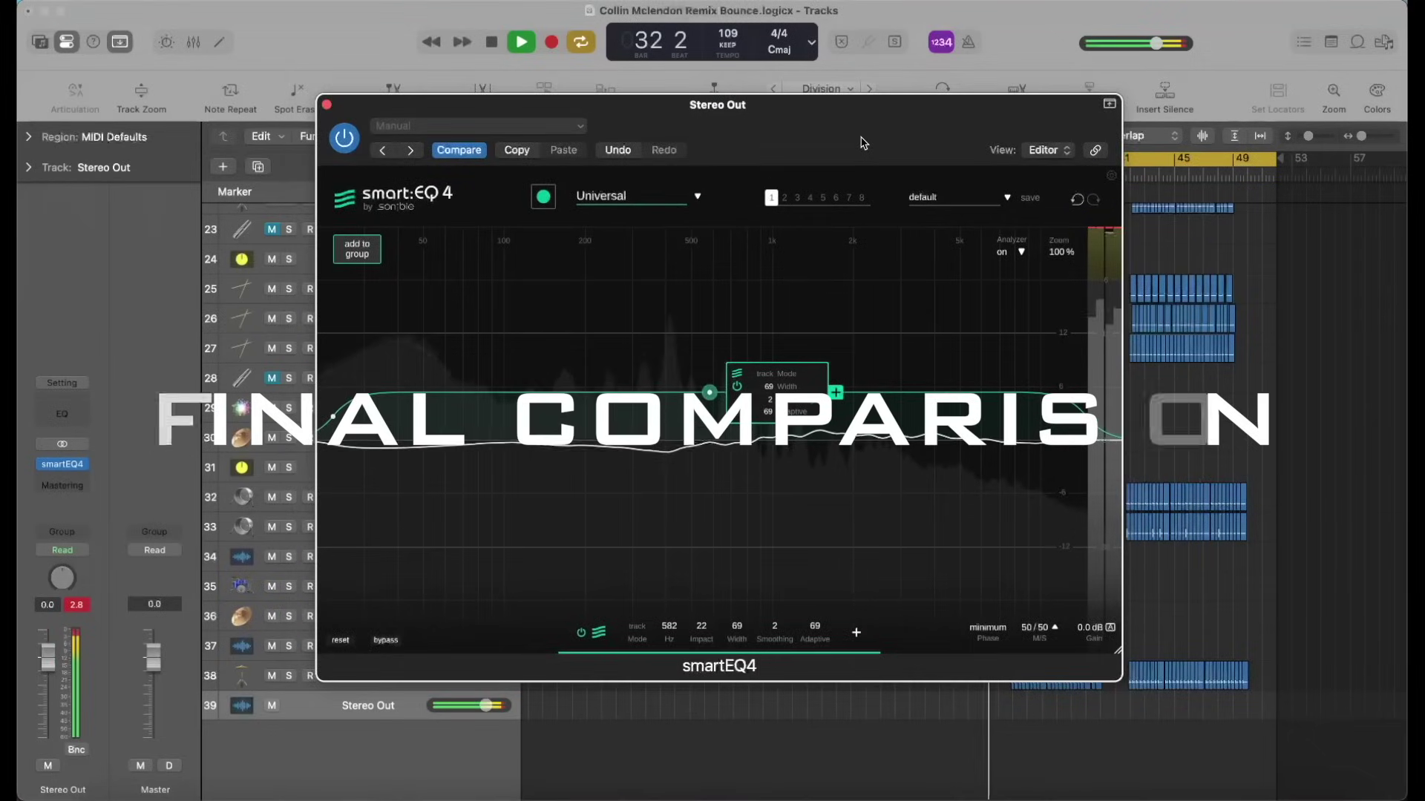
{"action": "left_click_drag", "start_coordinate": [871, 129], "coordinate": [872, 139]}
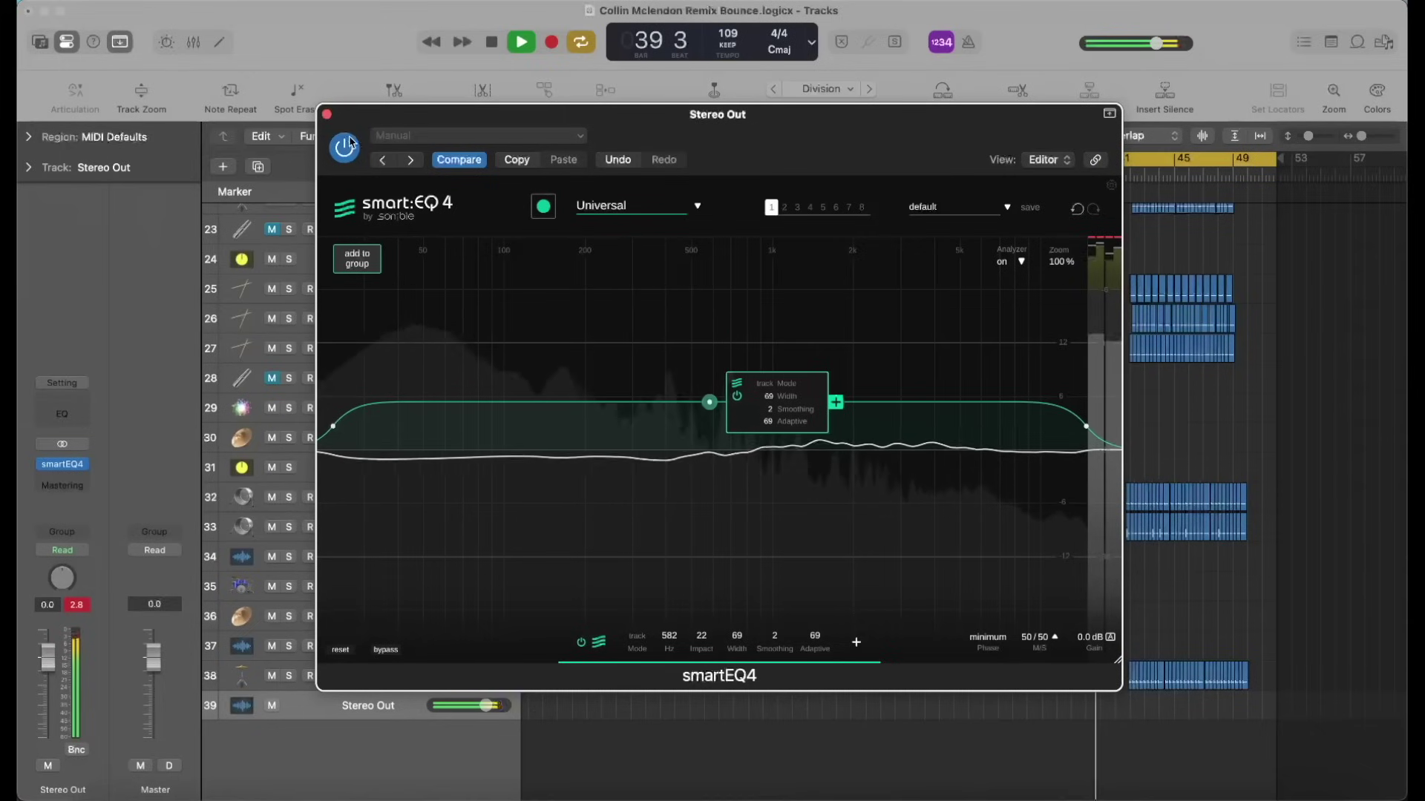
{"action": "left_click", "coordinate": [327, 113]}
{"action": "scroll", "coordinate": [727, 494], "scroll_direction": "up", "scroll_amount": 10}
{"action": "scroll", "coordinate": [727, 494], "scroll_direction": "down", "scroll_amount": 10}
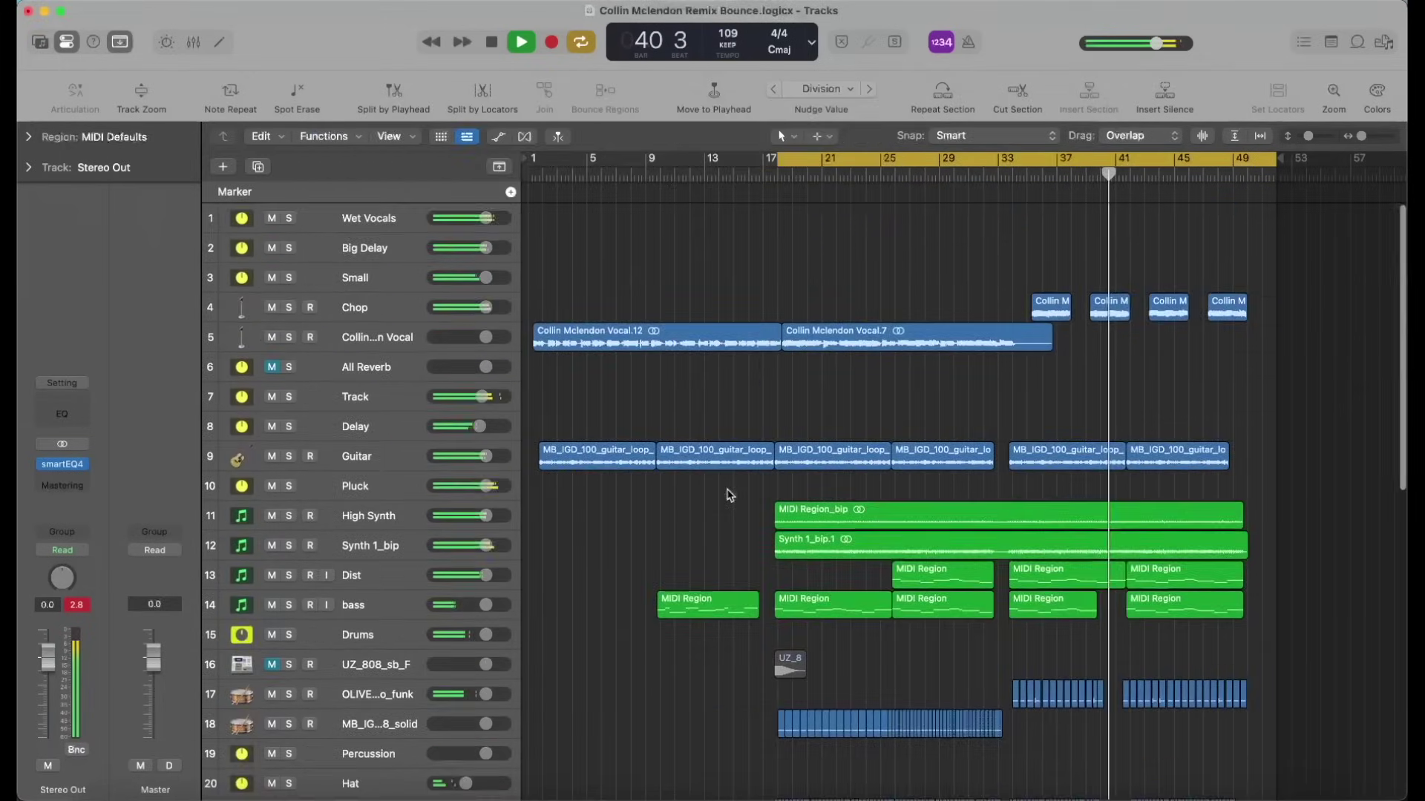
{"action": "scroll", "coordinate": [729, 493], "scroll_direction": "up", "scroll_amount": 8}
{"action": "scroll", "coordinate": [730, 492], "scroll_direction": "up", "scroll_amount": 3}
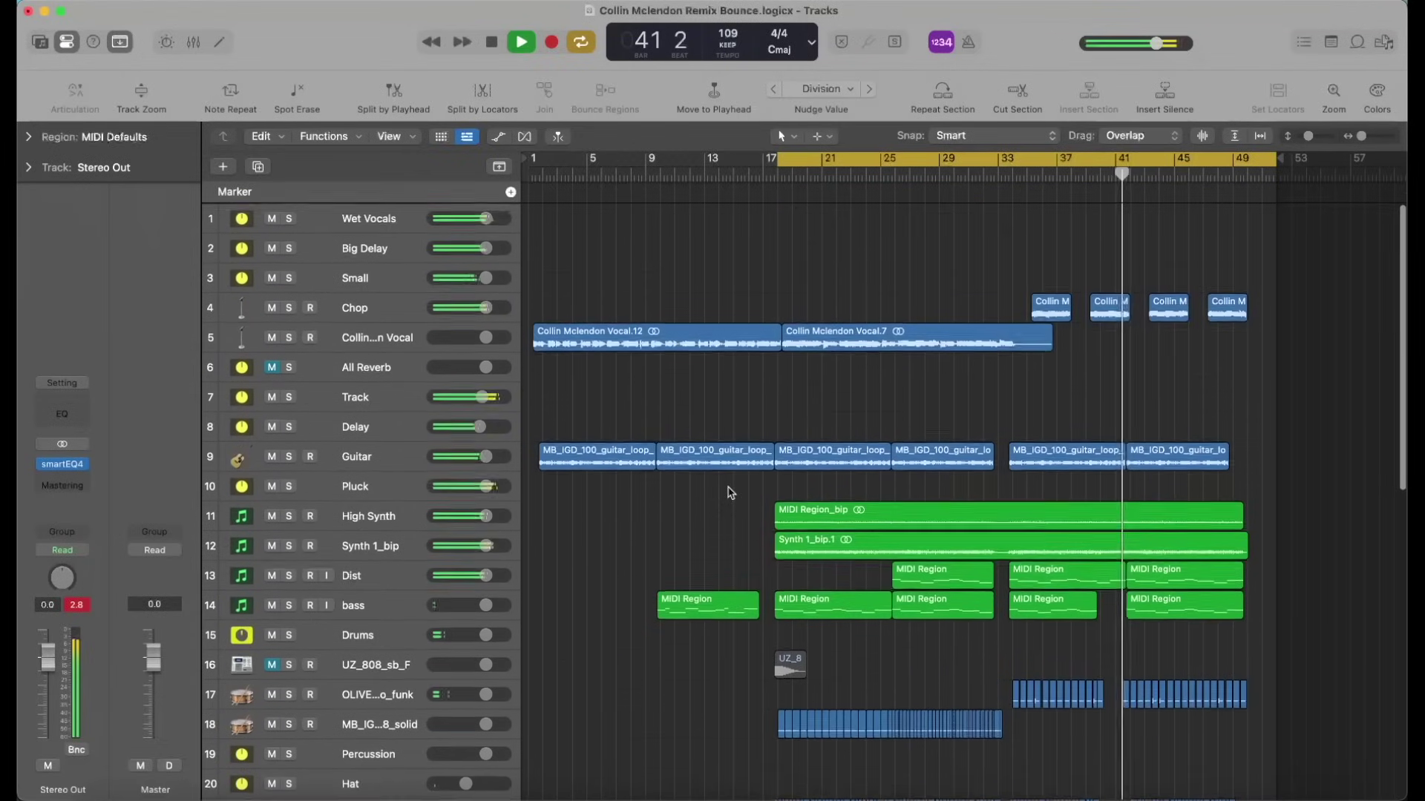
{"action": "key", "text": "z"}
{"action": "key", "text": "c"}
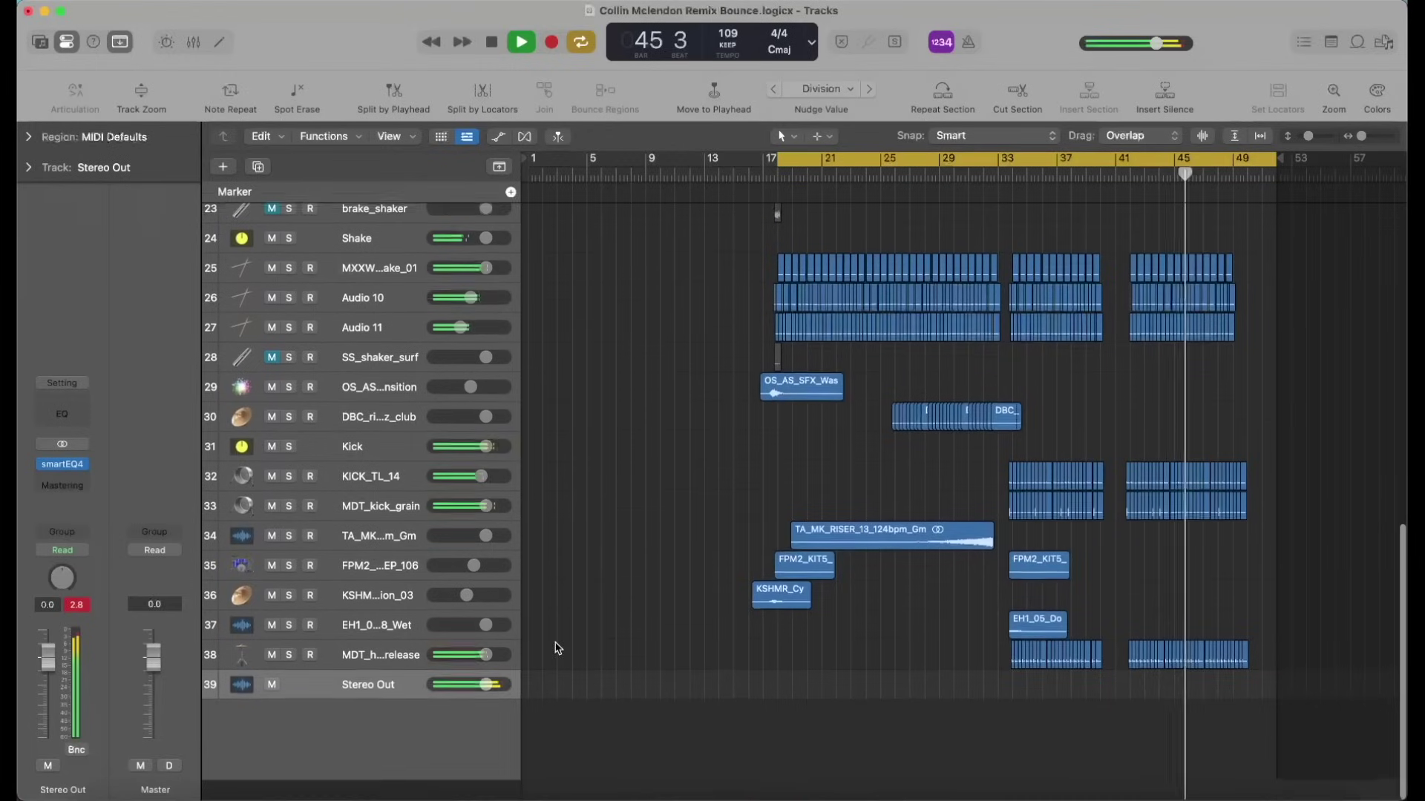
{"action": "scroll", "coordinate": [671, 610], "scroll_direction": "up", "scroll_amount": 10}
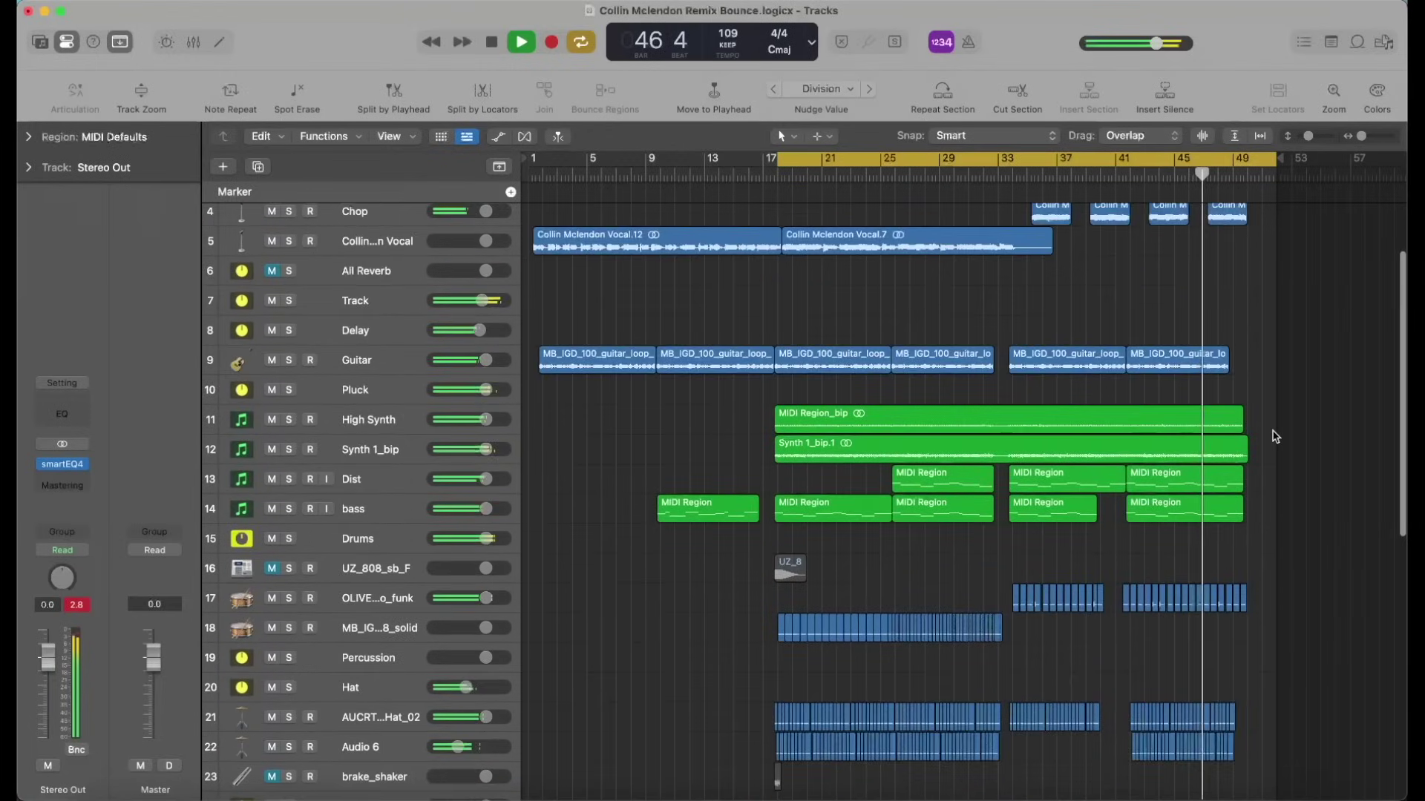
{"action": "scroll", "coordinate": [1283, 428], "scroll_direction": "up", "scroll_amount": 3}
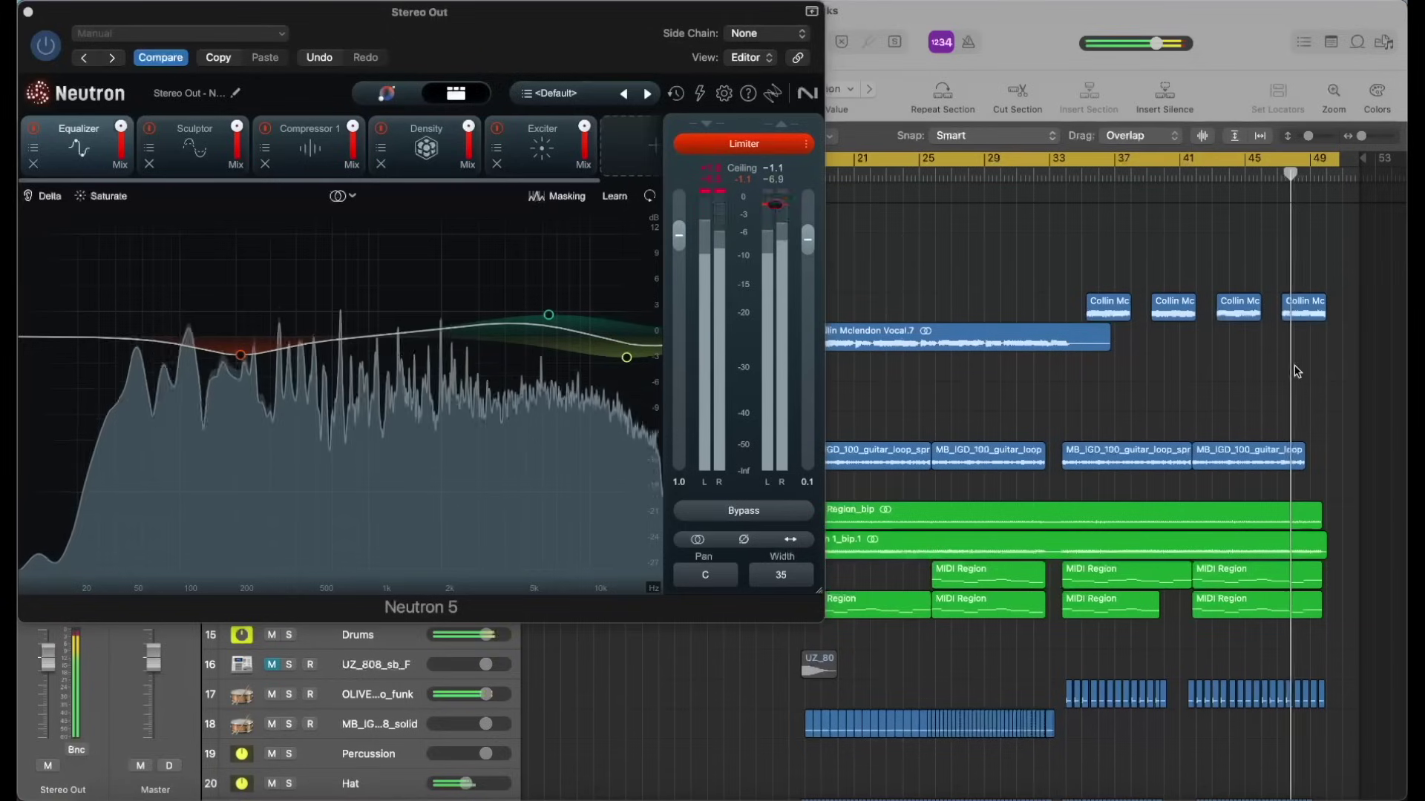